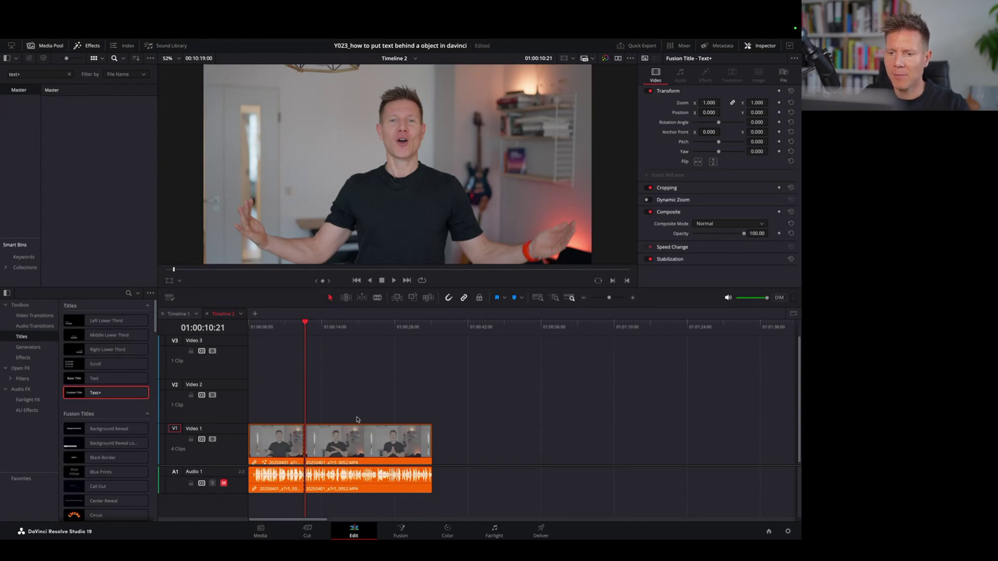
Duplicate the Video 1 presenter clip and place the copy on Video 3 directly above it
{"action": "left_click", "coordinate": [351, 436]}
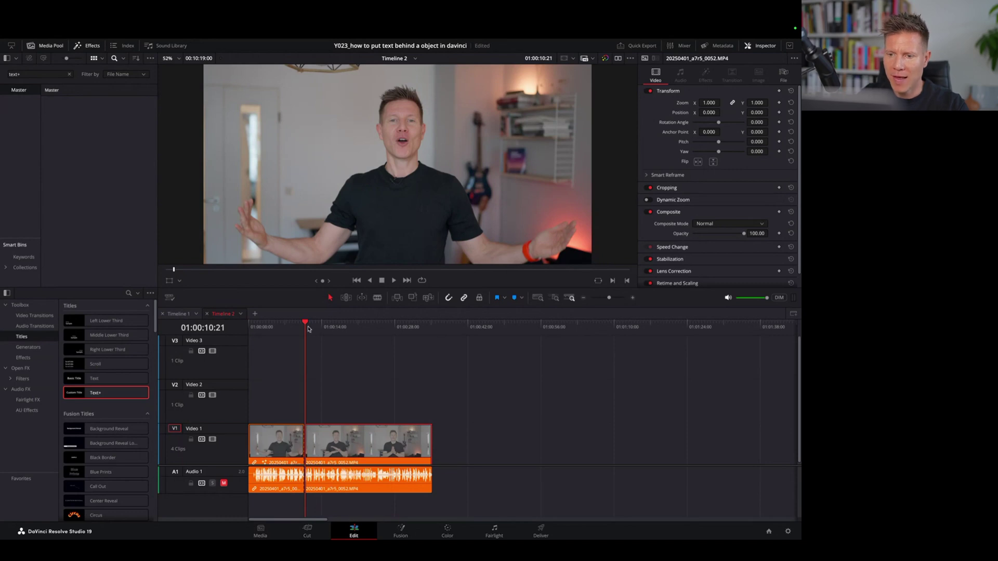
{"action": "mouse_move", "coordinate": [307, 326]}
{"action": "left_mouse_down"}
{"action": "mouse_move", "coordinate": [428, 342]}
{"action": "mouse_move", "coordinate": [305, 344]}
{"action": "left_mouse_up"}
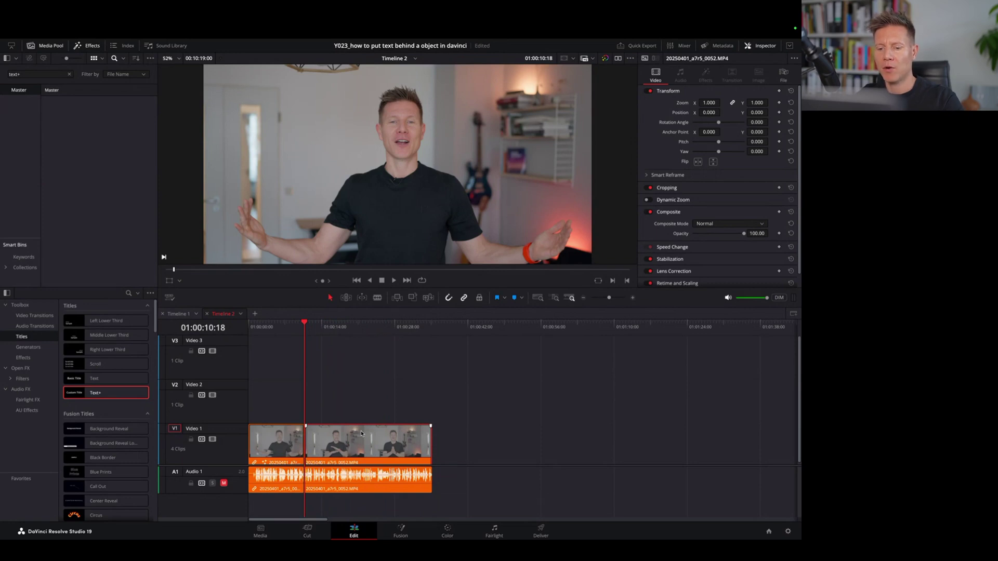
{"action": "left_click", "coordinate": [433, 326]}
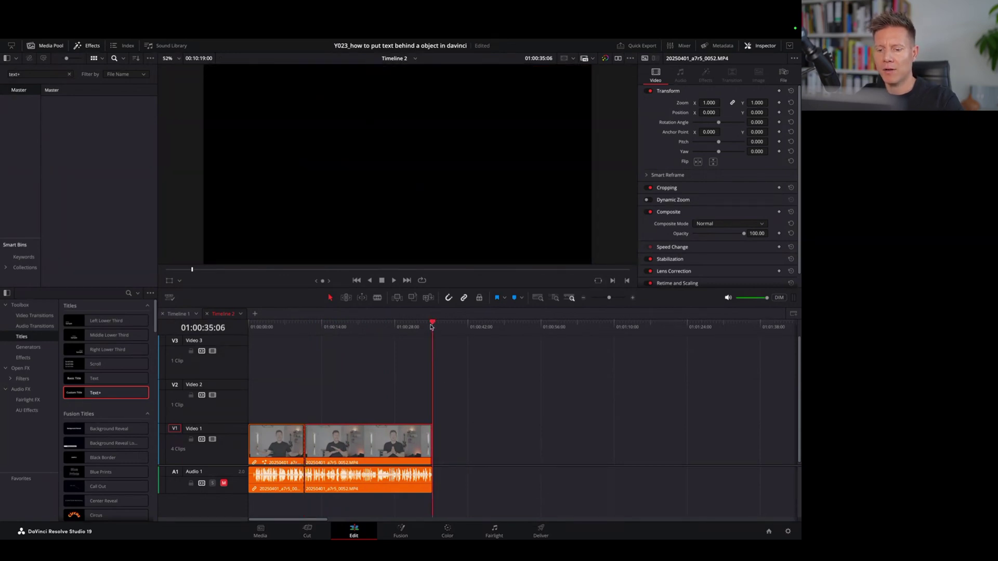
{"action": "key", "text": "ctrl+v"}
{"action": "left_click_drag", "start_coordinate": [478, 440], "coordinate": [349, 357]}
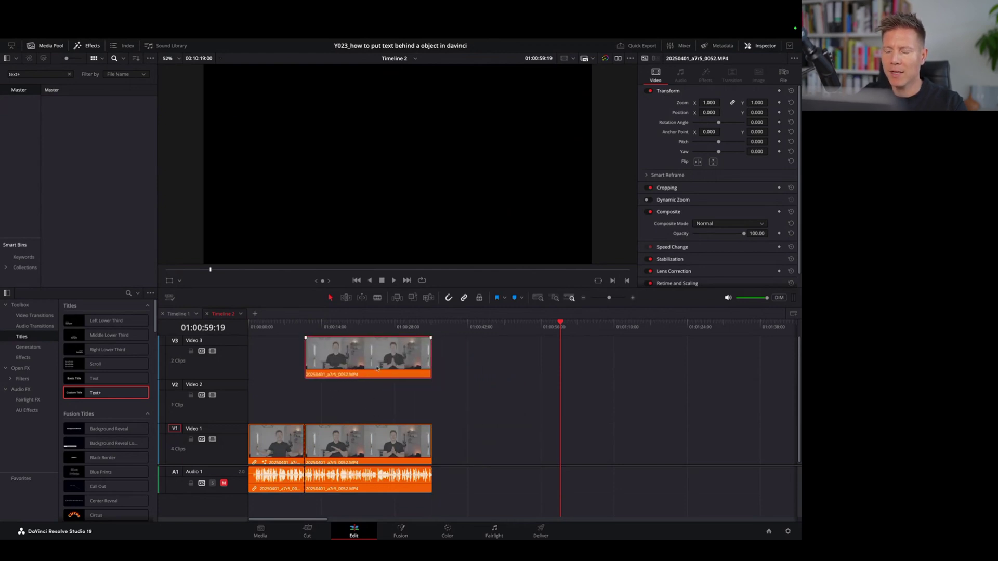
{"action": "left_click", "coordinate": [351, 327]}
{"action": "left_click", "coordinate": [298, 327]}
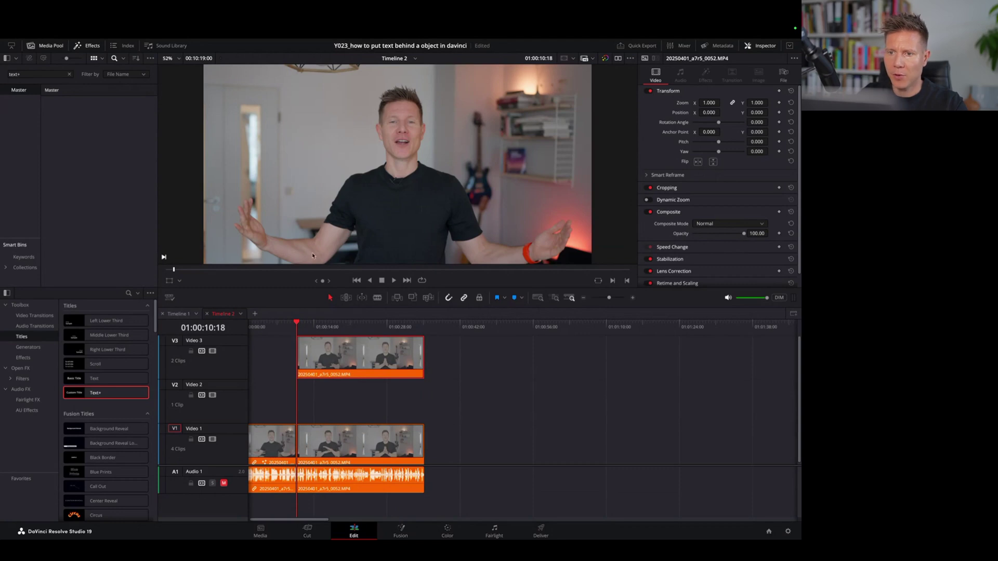
In Fusion, insert a Magic Mask node, found by searching 'magi', between MediaIn1 and MediaOut1
{"action": "left_click", "coordinate": [402, 530]}
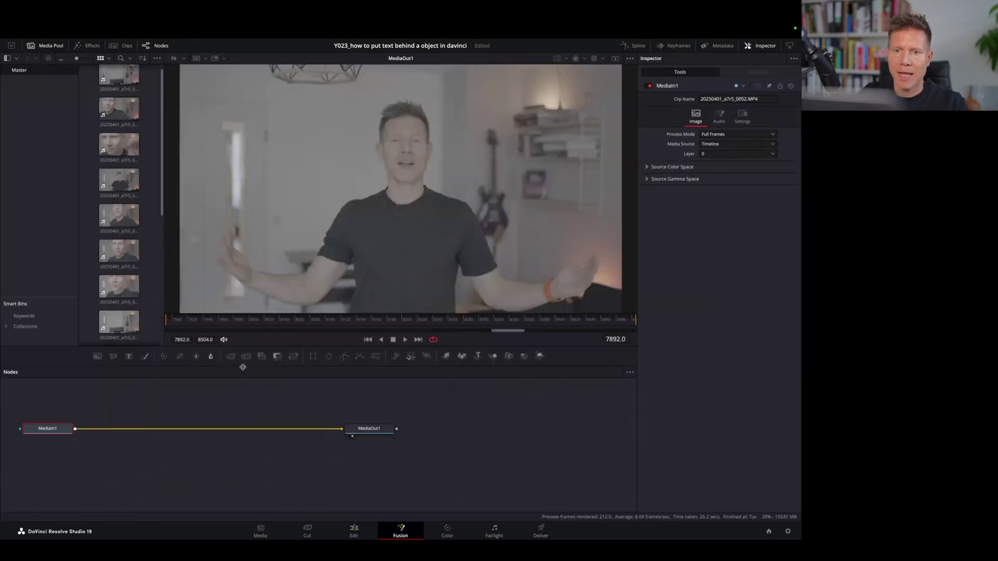
{"action": "left_click", "coordinate": [88, 47]}
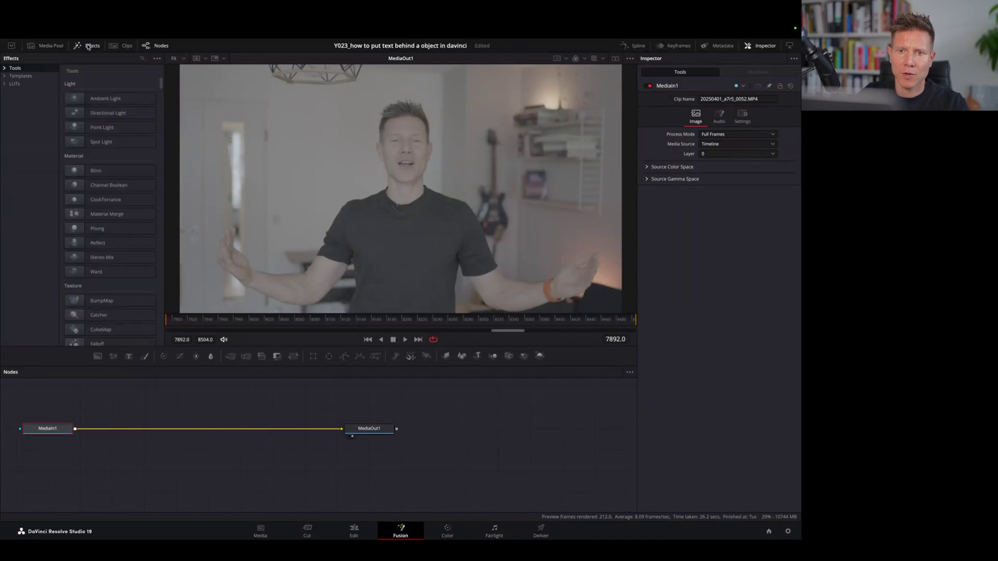
{"action": "left_click", "coordinate": [142, 59]}
{"action": "type", "text": "magic"}
{"action": "left_click_drag", "start_coordinate": [98, 98], "coordinate": [182, 431]}
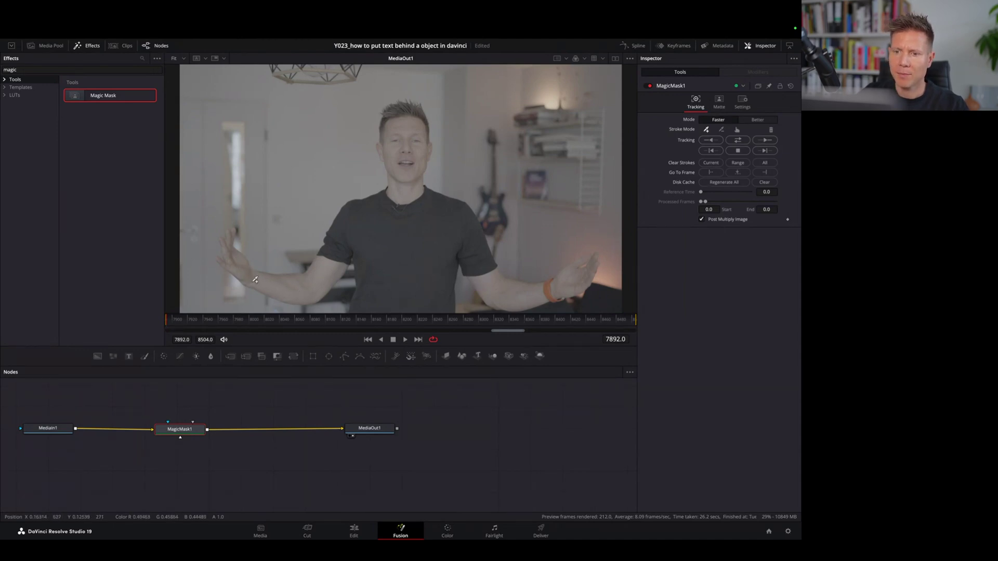
Stroke the presenter's arm and face, set Better mode with Refine Range 45, and track both ways
{"action": "mouse_move", "coordinate": [229, 241]}
{"action": "left_mouse_down"}
{"action": "mouse_move", "coordinate": [236, 263]}
{"action": "mouse_move", "coordinate": [219, 260]}
{"action": "mouse_move", "coordinate": [246, 270]}
{"action": "mouse_move", "coordinate": [240, 256]}
{"action": "mouse_move", "coordinate": [263, 279]}
{"action": "mouse_move", "coordinate": [306, 285]}
{"action": "mouse_move", "coordinate": [329, 268]}
{"action": "mouse_move", "coordinate": [332, 228]}
{"action": "mouse_move", "coordinate": [385, 192]}
{"action": "left_mouse_up"}
{"action": "mouse_move", "coordinate": [407, 156]}
{"action": "left_mouse_down"}
{"action": "mouse_move", "coordinate": [405, 106]}
{"action": "mouse_move", "coordinate": [430, 141]}
{"action": "mouse_move", "coordinate": [396, 151]}
{"action": "mouse_move", "coordinate": [406, 171]}
{"action": "mouse_move", "coordinate": [419, 194]}
{"action": "mouse_move", "coordinate": [439, 195]}
{"action": "mouse_move", "coordinate": [460, 216]}
{"action": "mouse_move", "coordinate": [461, 205]}
{"action": "mouse_move", "coordinate": [494, 277]}
{"action": "mouse_move", "coordinate": [556, 282]}
{"action": "mouse_move", "coordinate": [587, 251]}
{"action": "mouse_move", "coordinate": [571, 274]}
{"action": "mouse_move", "coordinate": [595, 257]}
{"action": "mouse_move", "coordinate": [594, 269]}
{"action": "mouse_move", "coordinate": [567, 286]}
{"action": "mouse_move", "coordinate": [500, 289]}
{"action": "mouse_move", "coordinate": [466, 242]}
{"action": "mouse_move", "coordinate": [442, 250]}
{"action": "mouse_move", "coordinate": [443, 305]}
{"action": "mouse_move", "coordinate": [365, 308]}
{"action": "mouse_move", "coordinate": [367, 250]}
{"action": "mouse_move", "coordinate": [355, 229]}
{"action": "mouse_move", "coordinate": [310, 286]}
{"action": "mouse_move", "coordinate": [327, 279]}
{"action": "mouse_move", "coordinate": [354, 227]}
{"action": "mouse_move", "coordinate": [410, 213]}
{"action": "mouse_move", "coordinate": [411, 282]}
{"action": "mouse_move", "coordinate": [396, 286]}
{"action": "mouse_move", "coordinate": [382, 266]}
{"action": "mouse_move", "coordinate": [430, 283]}
{"action": "mouse_move", "coordinate": [447, 213]}
{"action": "mouse_move", "coordinate": [335, 235]}
{"action": "mouse_move", "coordinate": [319, 275]}
{"action": "left_mouse_up"}
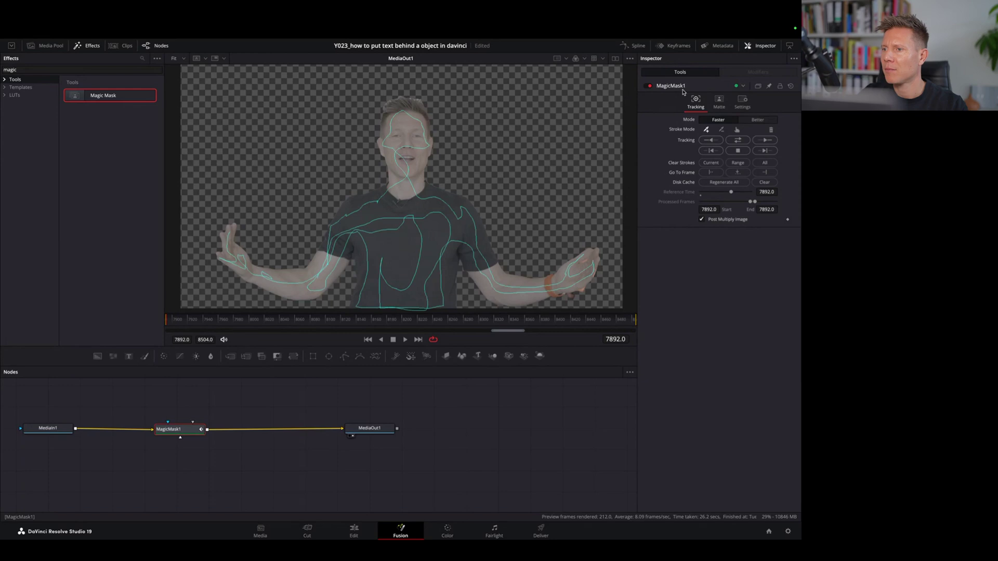
{"action": "left_click", "coordinate": [757, 120]}
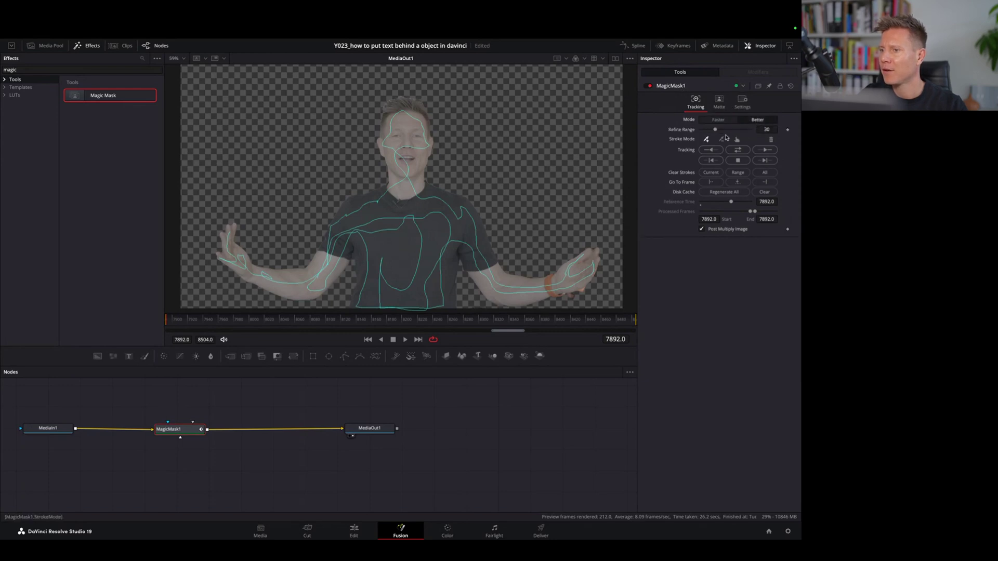
{"action": "left_click_drag", "start_coordinate": [715, 131], "coordinate": [726, 133]}
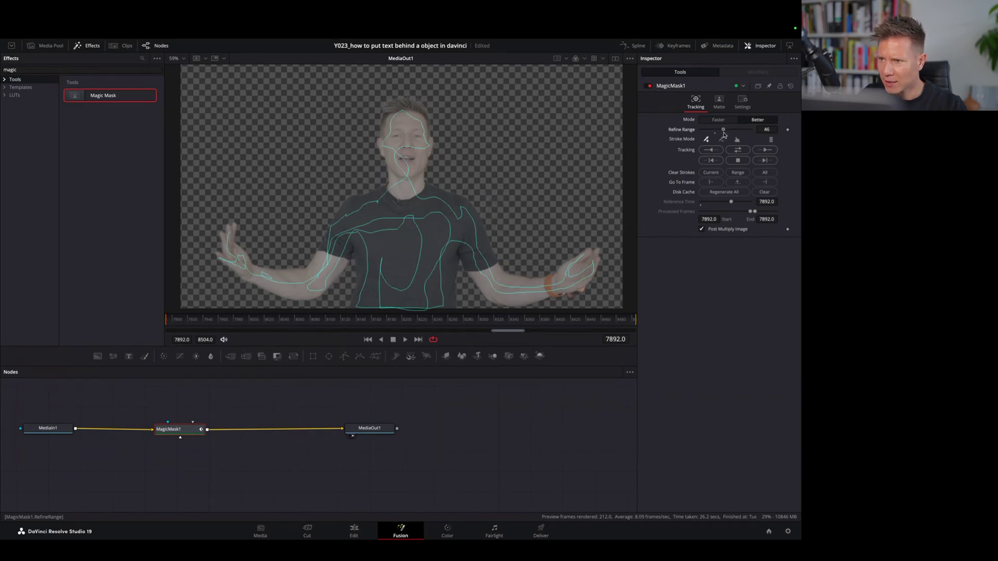
{"action": "left_click_drag", "start_coordinate": [724, 134], "coordinate": [721, 135]}
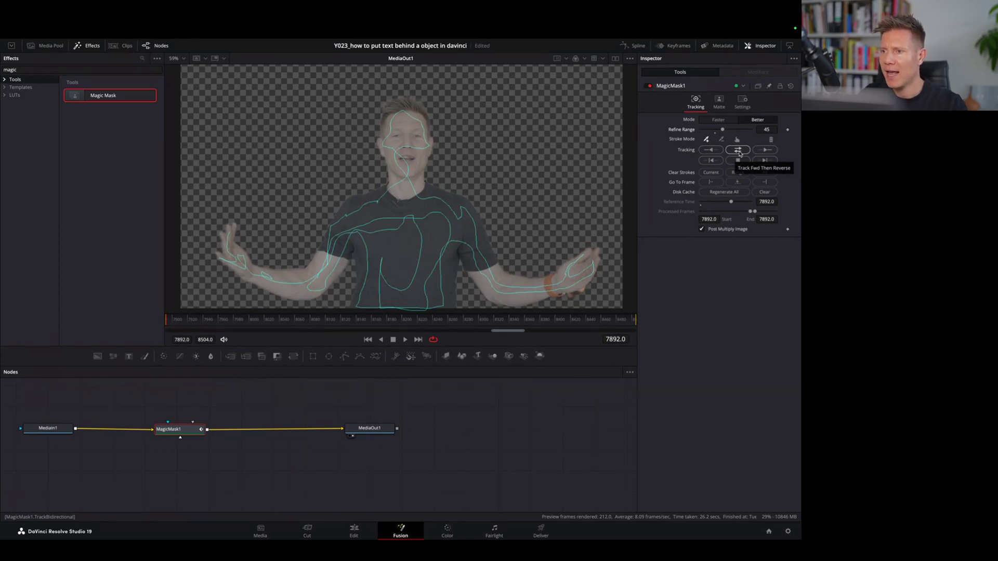
{"action": "left_click", "coordinate": [740, 152]}
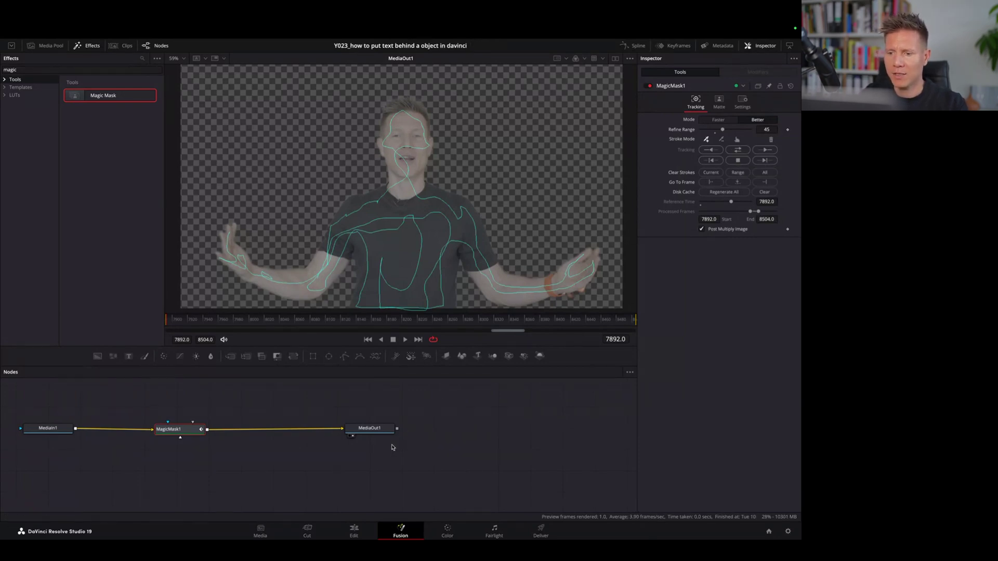
{"action": "left_click", "coordinate": [354, 531]}
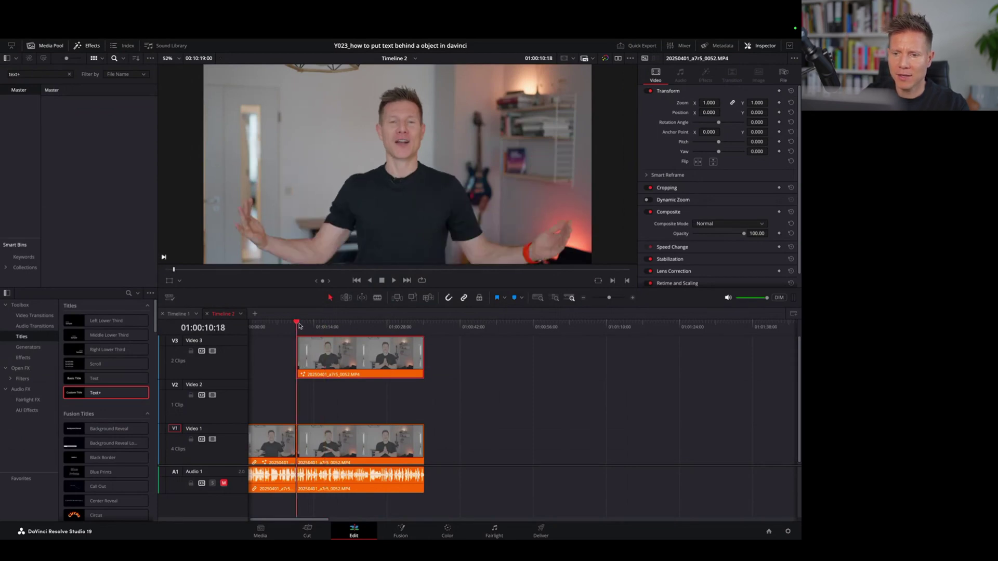
Disable Video 1 so the masked presenter shows on black, and add a Text+ title on Video 2
{"action": "left_click", "coordinate": [330, 445]}
{"action": "left_click", "coordinate": [212, 439]}
{"action": "mouse_move", "coordinate": [298, 321]}
{"action": "left_mouse_down"}
{"action": "mouse_move", "coordinate": [327, 327]}
{"action": "mouse_move", "coordinate": [309, 325]}
{"action": "left_mouse_up"}
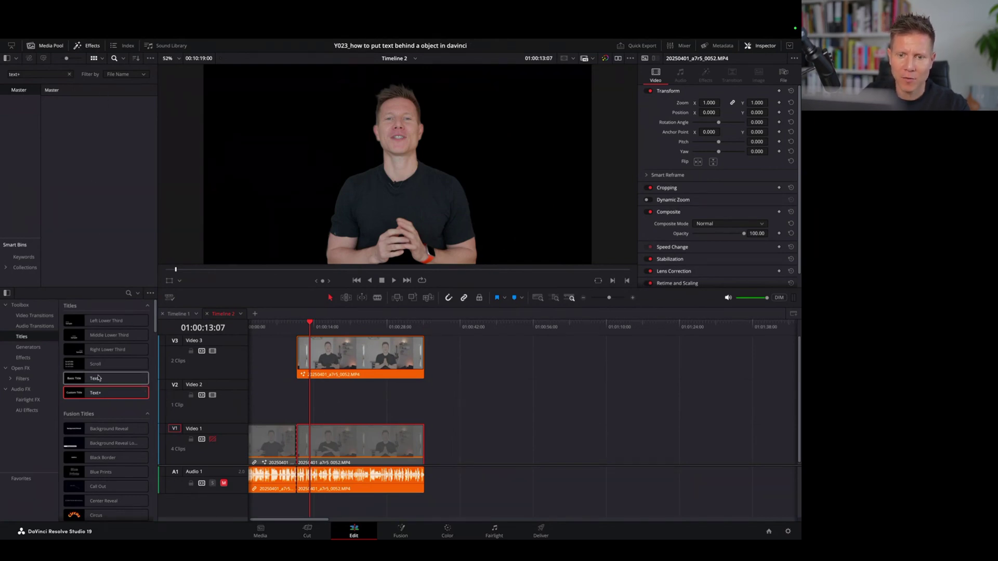
{"action": "left_click_drag", "start_coordinate": [79, 396], "coordinate": [421, 399]}
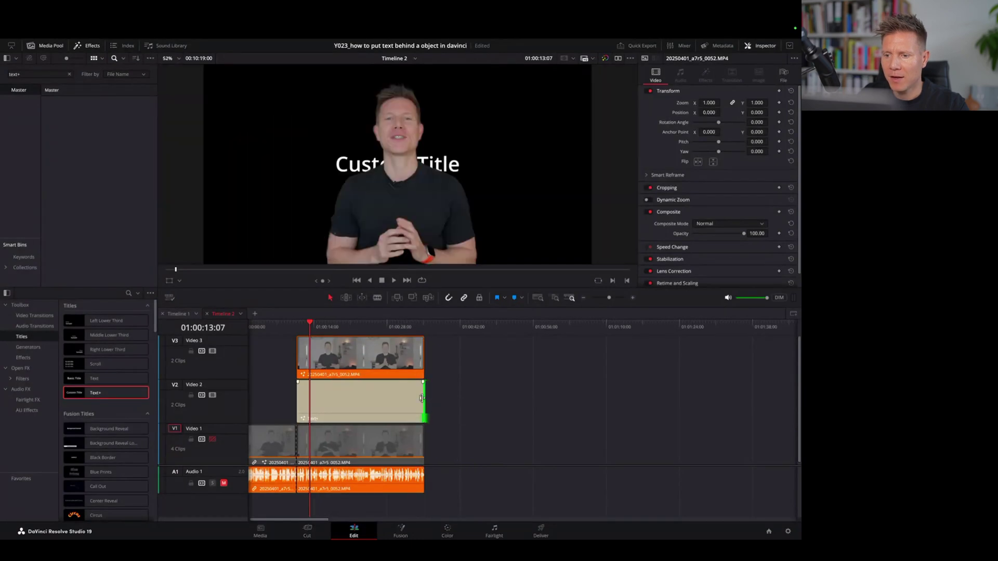
Put the playhead at the Video 3 clip's start, around 01:00:12:00, and preview the title
{"action": "left_click", "coordinate": [296, 327]}
{"action": "left_click", "coordinate": [307, 344]}
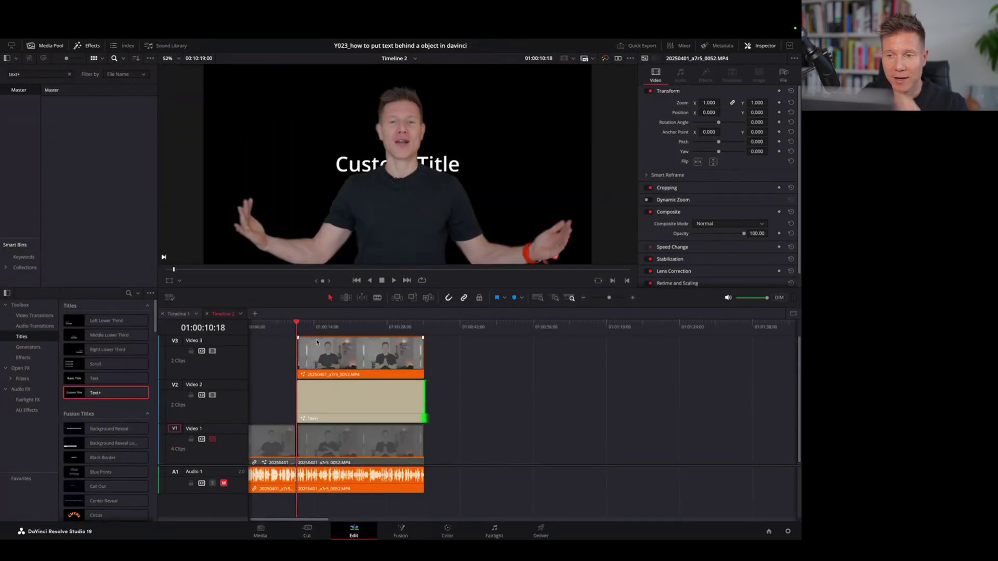
{"action": "left_click", "coordinate": [315, 326]}
{"action": "left_click", "coordinate": [304, 325]}
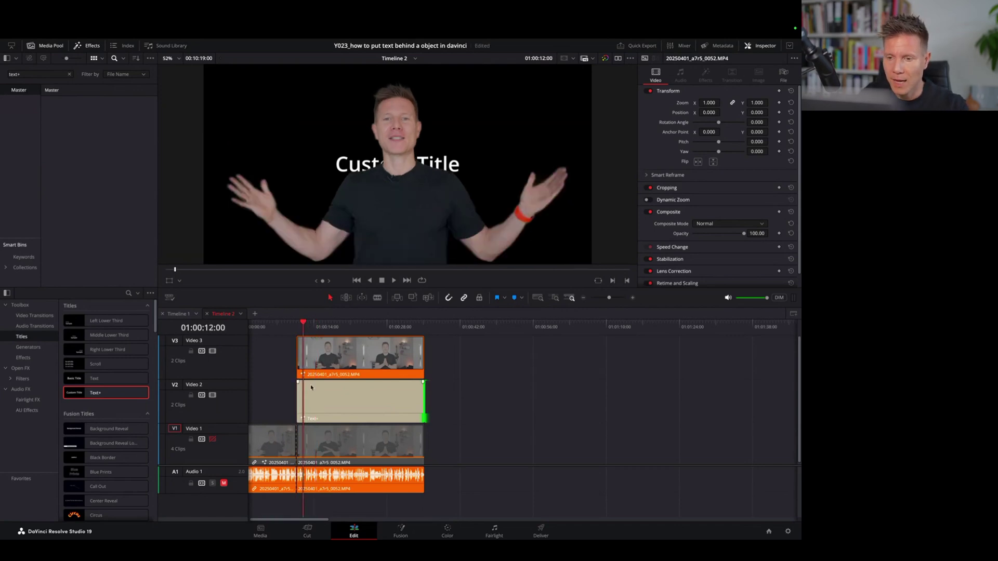
{"action": "left_click", "coordinate": [297, 326]}
{"action": "key", "text": "space"}
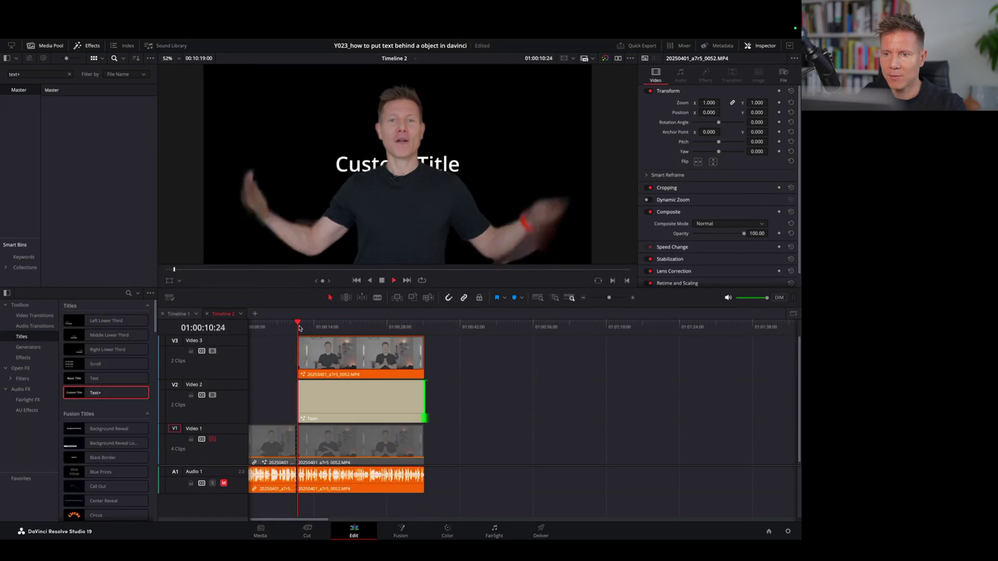
Trim the title's start to match the Video 3 clip and select its placeholder text
{"action": "left_click_drag", "start_coordinate": [298, 392], "coordinate": [301, 392]}
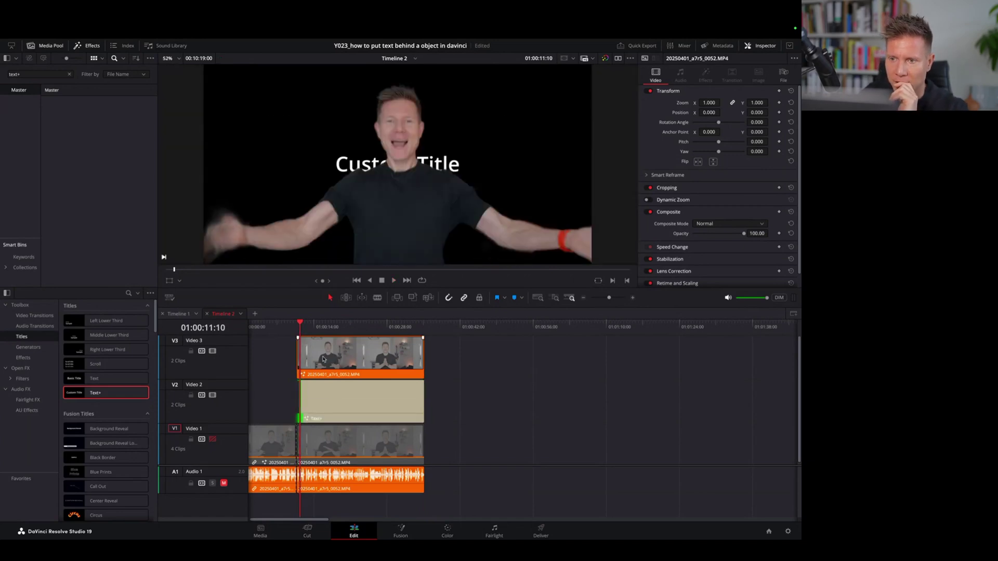
{"action": "left_click", "coordinate": [349, 404]}
{"action": "left_click_drag", "start_coordinate": [678, 146], "coordinate": [645, 145]}
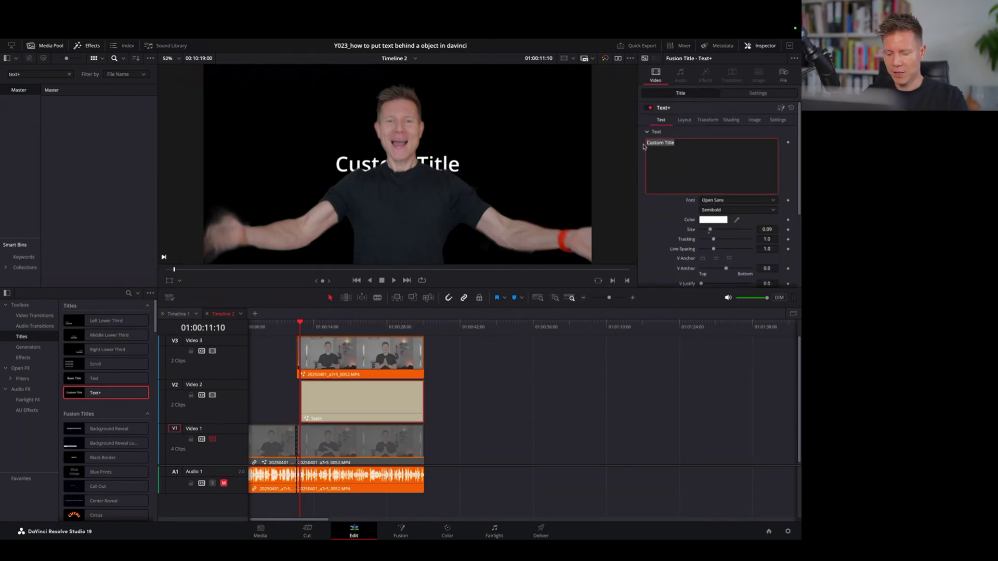
Change the title to 'behind the scene' in Impact font at size about 0.21
{"action": "type", "text": "behind the scene"}
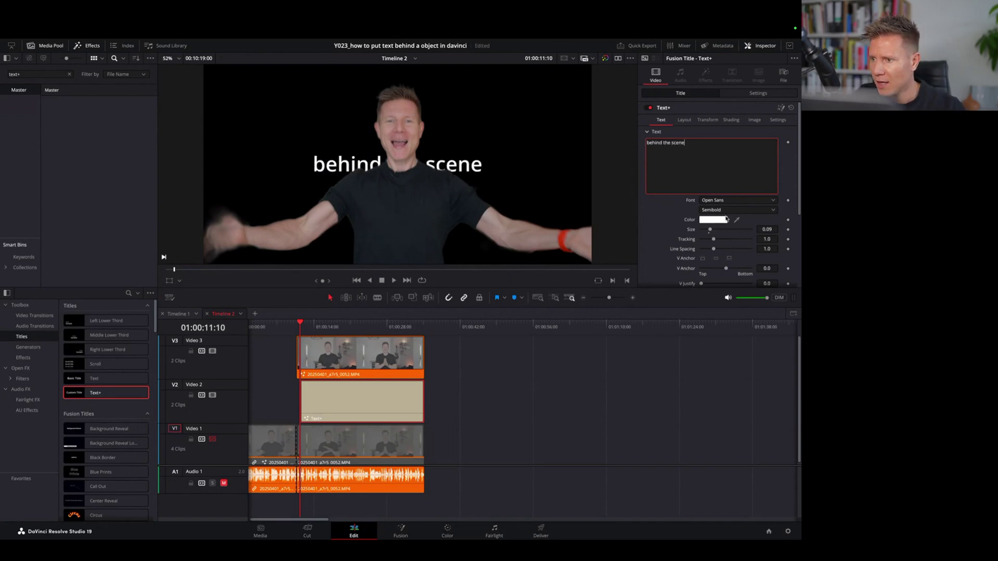
{"action": "left_click", "coordinate": [740, 201]}
{"action": "type", "text": "im"}
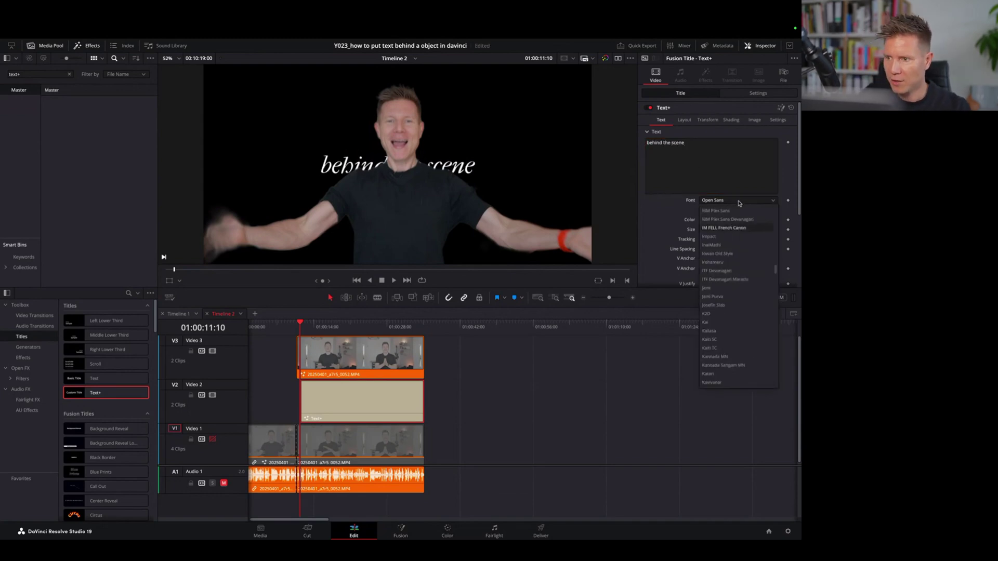
{"action": "left_click", "coordinate": [727, 236]}
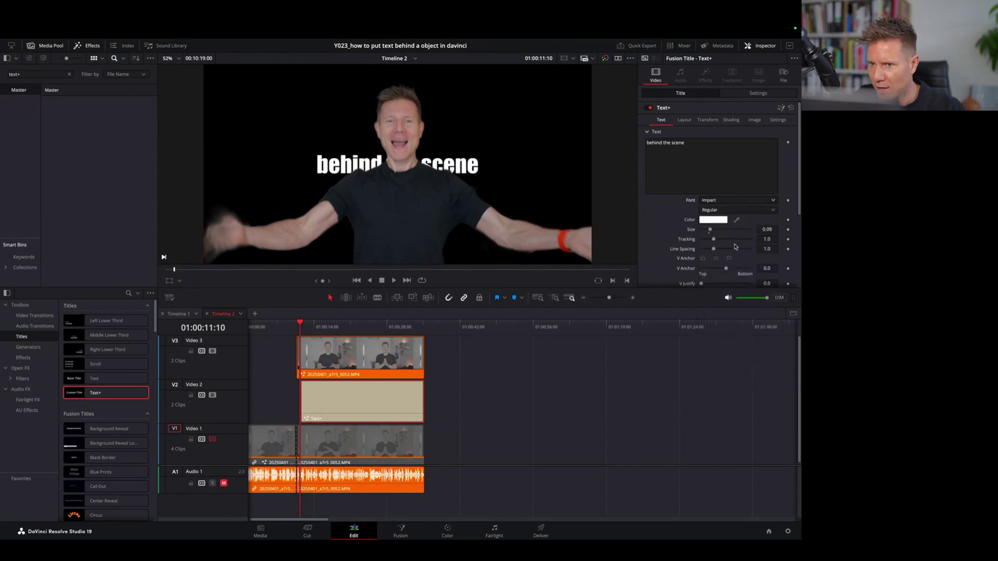
{"action": "left_click_drag", "start_coordinate": [709, 230], "coordinate": [720, 234]}
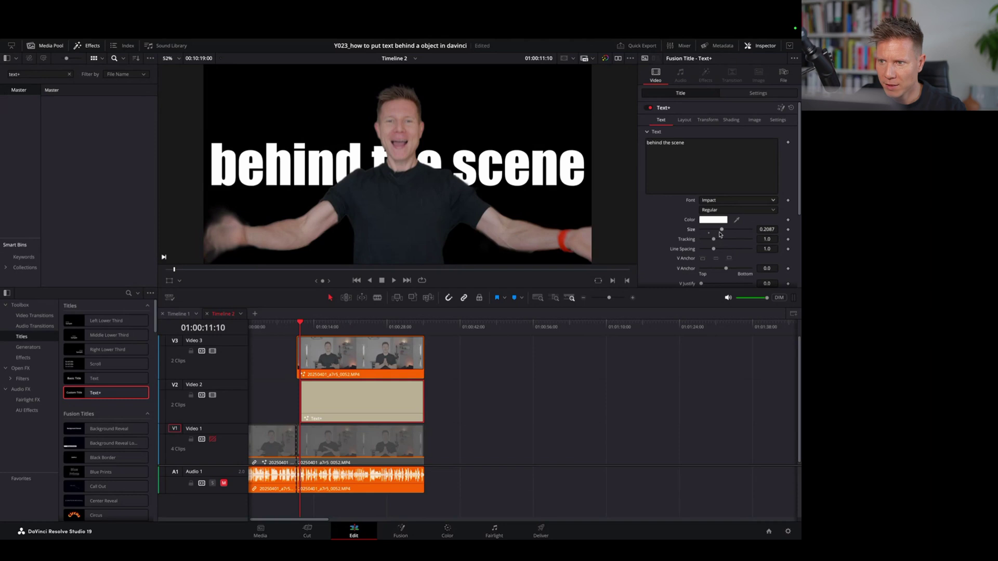
Re-enable the Video 1 track with the playhead parked before the title clip
{"action": "left_click", "coordinate": [684, 120]}
{"action": "left_click_drag", "start_coordinate": [300, 324], "coordinate": [279, 327]}
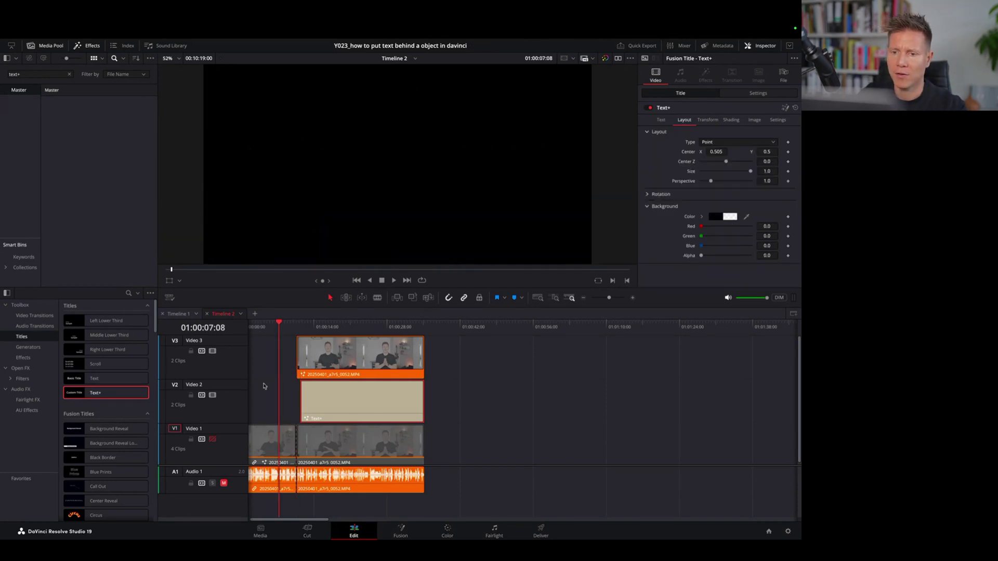
{"action": "left_click", "coordinate": [213, 439]}
{"action": "key", "text": "space"}
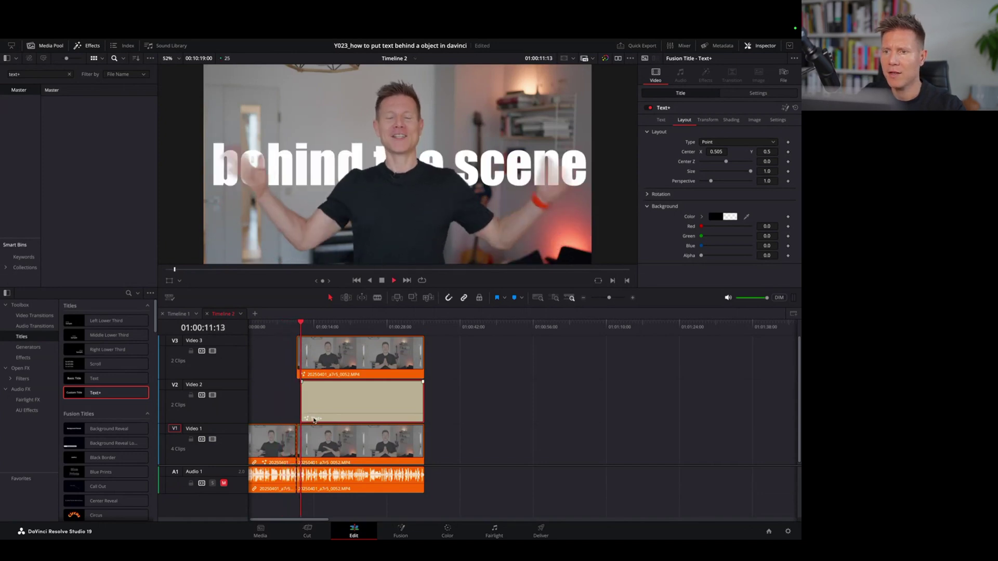
{"action": "key", "text": "space"}
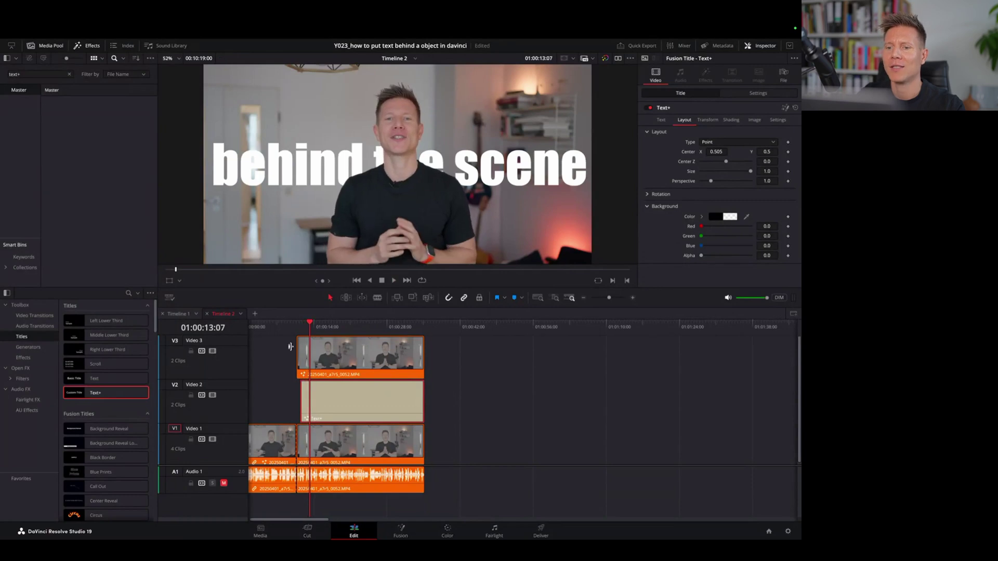
{"action": "left_click", "coordinate": [283, 327]}
{"action": "key", "text": "space"}
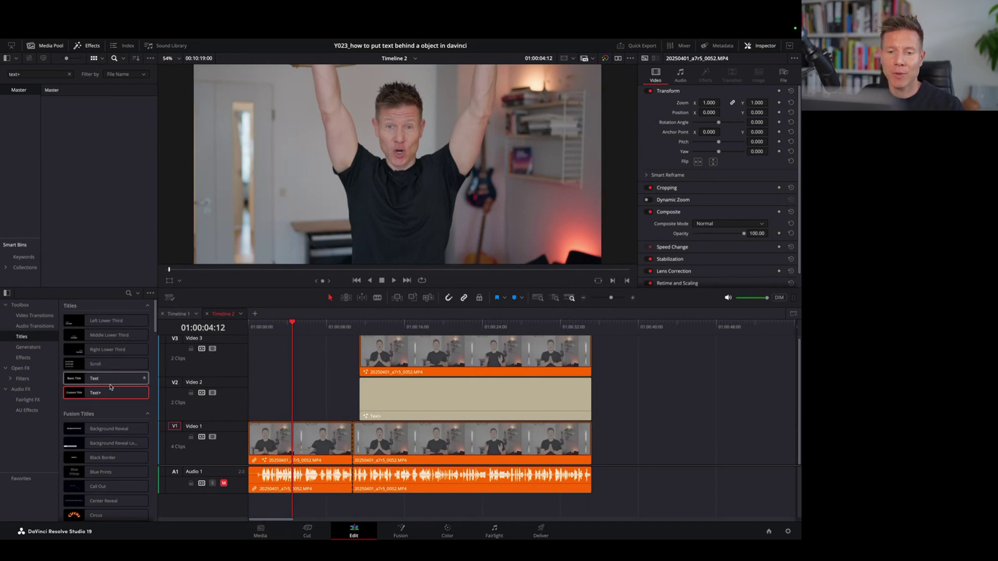
Add a second Text+ title on Video 2 near the timeline start and select its placeholder text
{"action": "left_click_drag", "start_coordinate": [75, 397], "coordinate": [292, 415]}
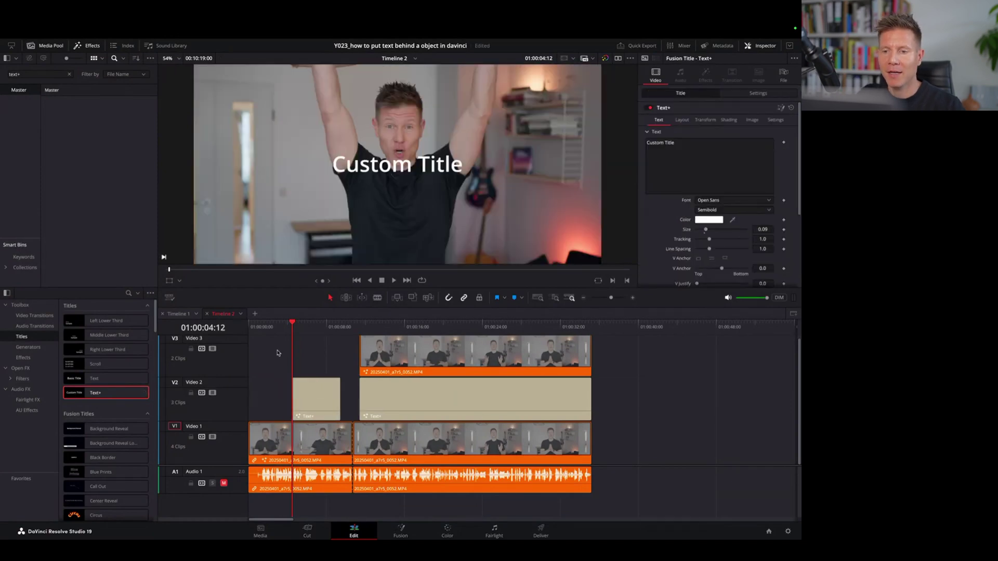
{"action": "left_click_drag", "start_coordinate": [292, 325], "coordinate": [297, 325]}
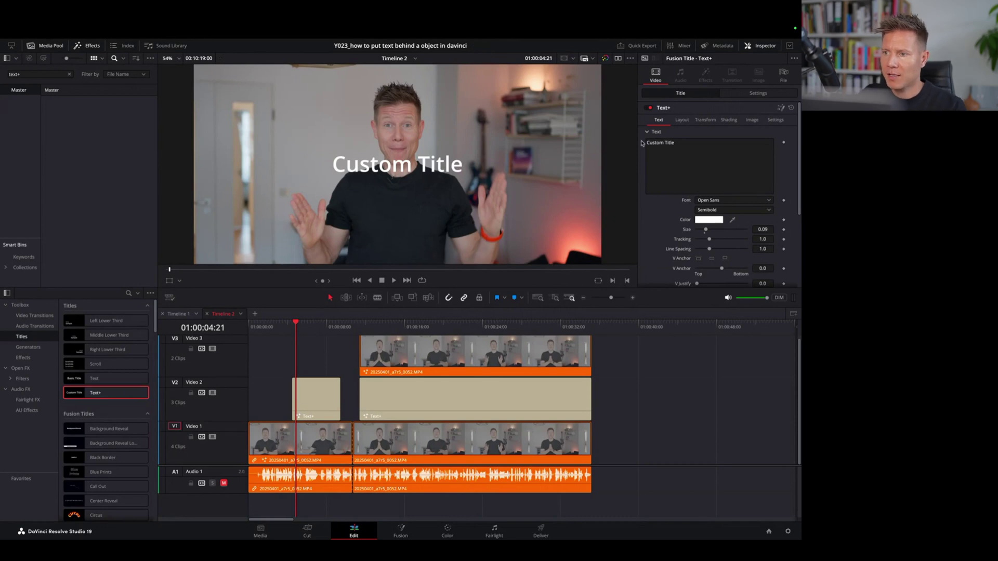
{"action": "left_click", "coordinate": [657, 144]}
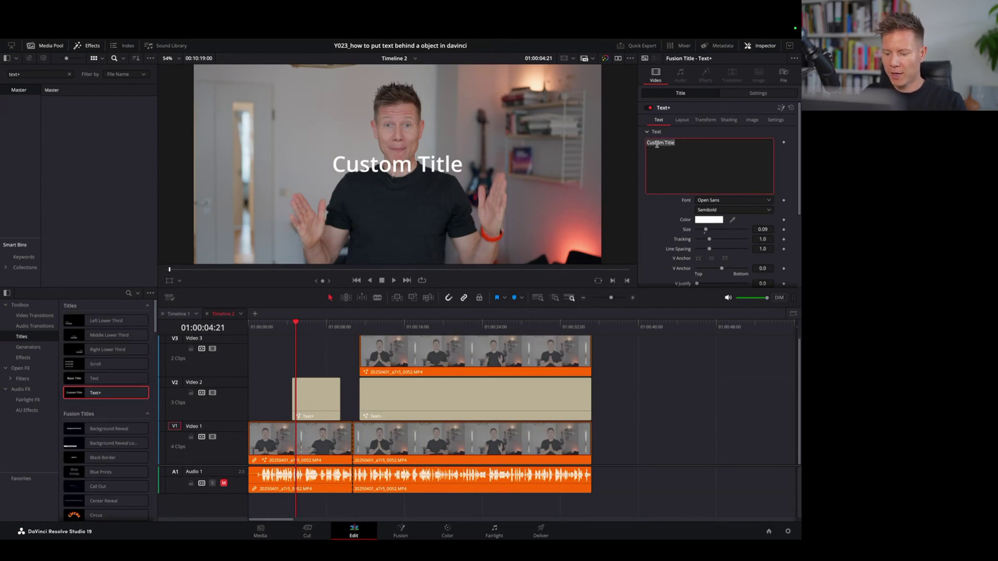
Make the second title read 'TEXT' in Impact at size 0.2835
{"action": "type", "text": "TEXT"}
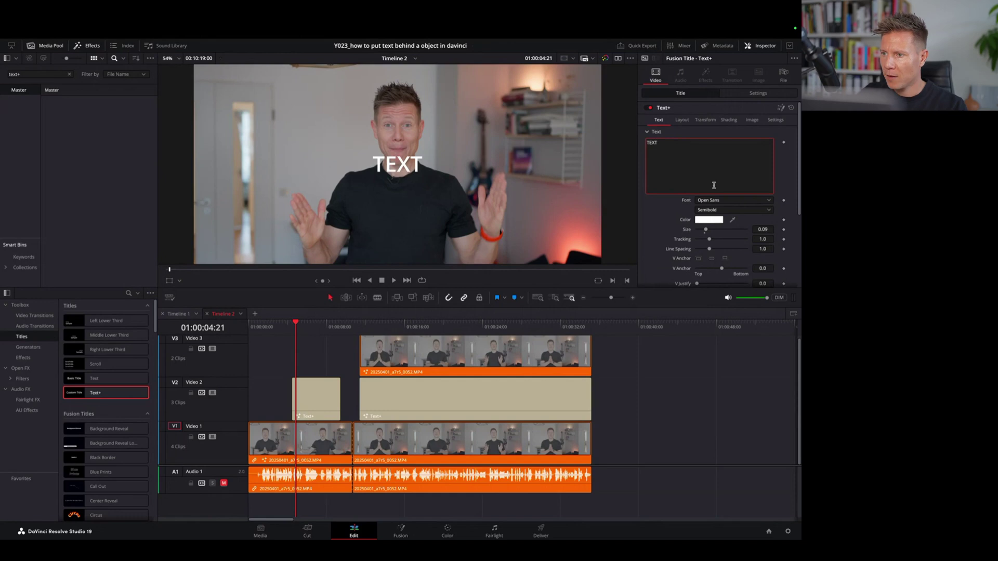
{"action": "left_click", "coordinate": [722, 201]}
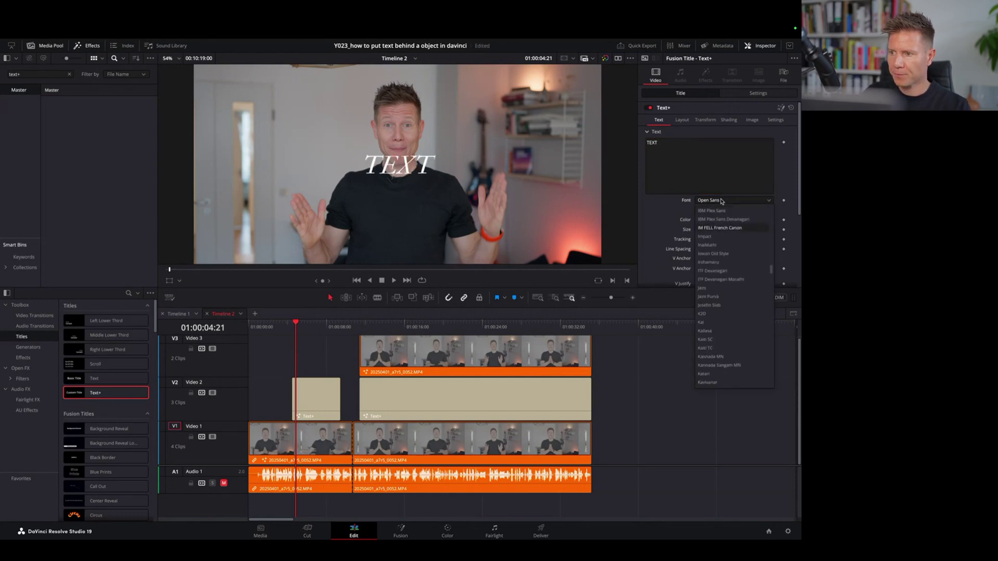
{"action": "left_click", "coordinate": [724, 237]}
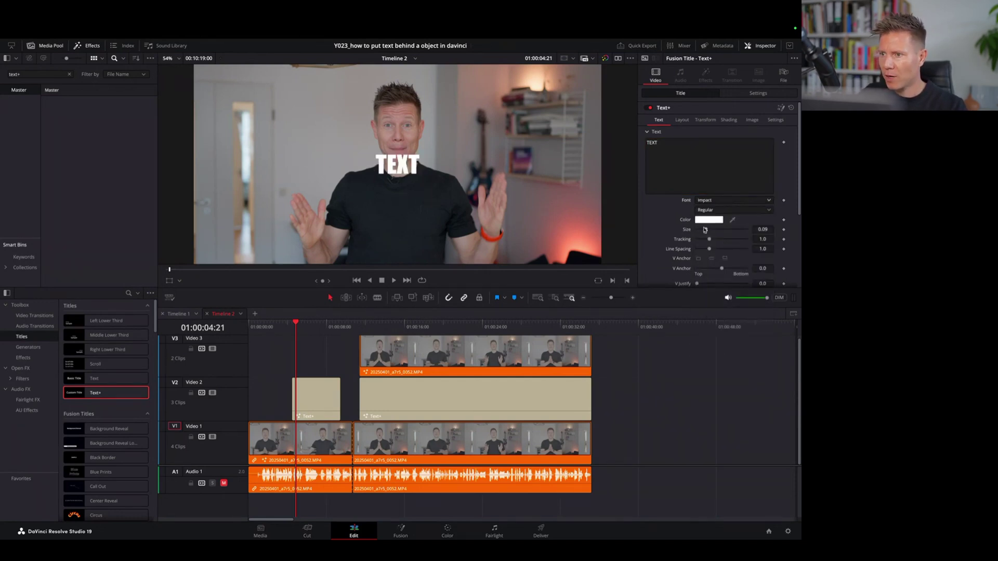
{"action": "left_click_drag", "start_coordinate": [705, 231], "coordinate": [725, 232]}
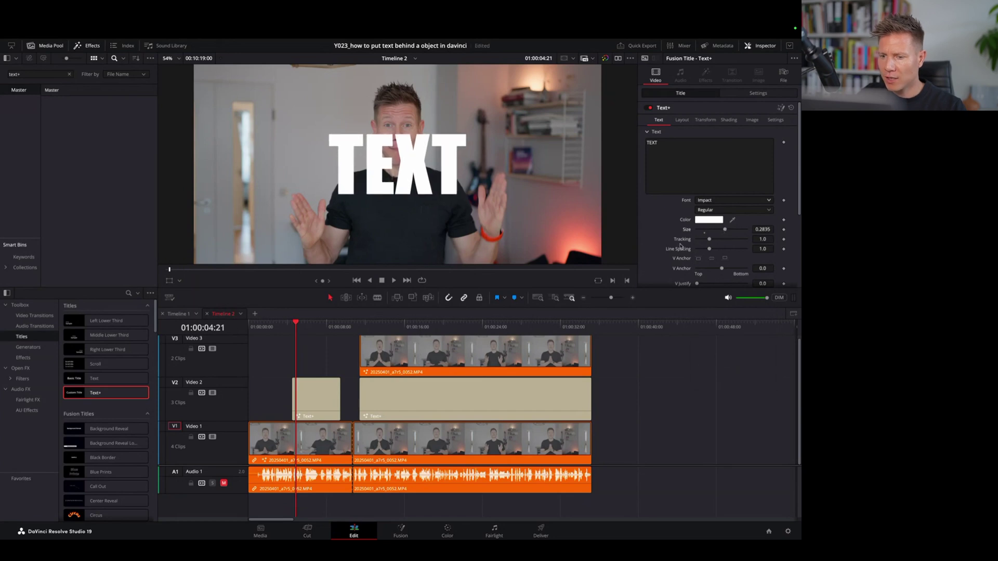
Keyframe the TEXT title's Center Y from 1.076 at 04:12 down to 0.299, and play it back
{"action": "left_click", "coordinate": [681, 121]}
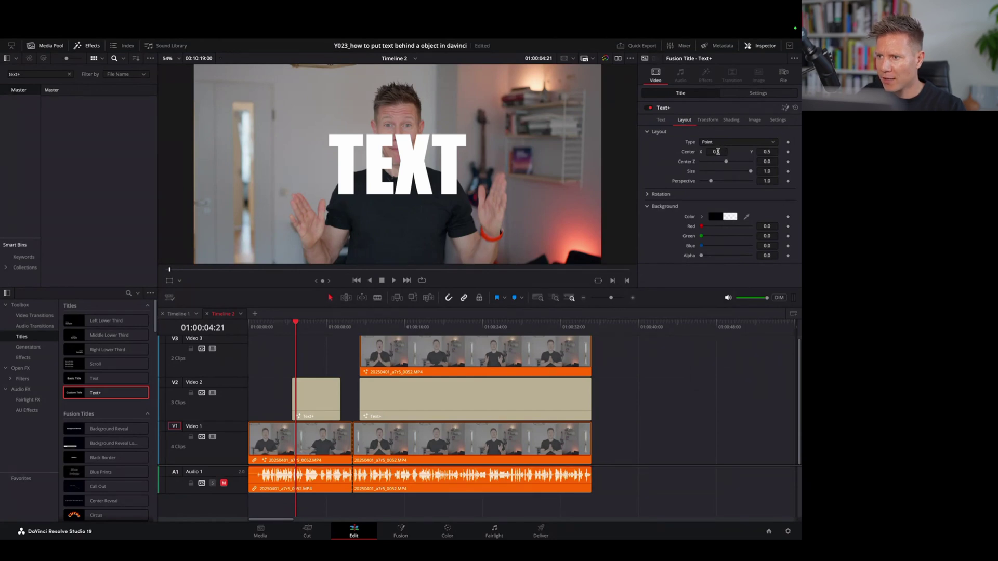
{"action": "left_click_drag", "start_coordinate": [769, 152], "coordinate": [737, 152]}
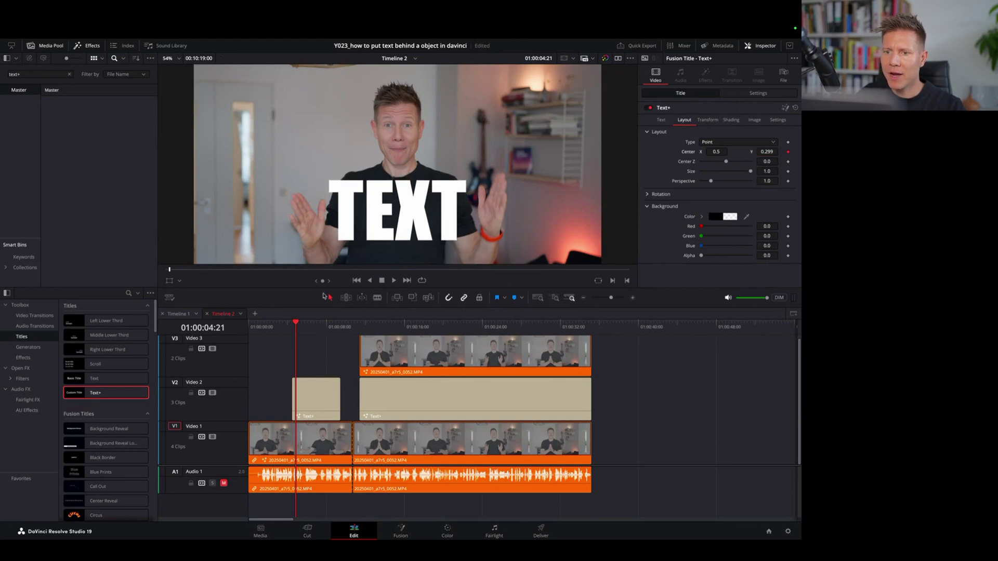
{"action": "left_click_drag", "start_coordinate": [294, 323], "coordinate": [293, 323]}
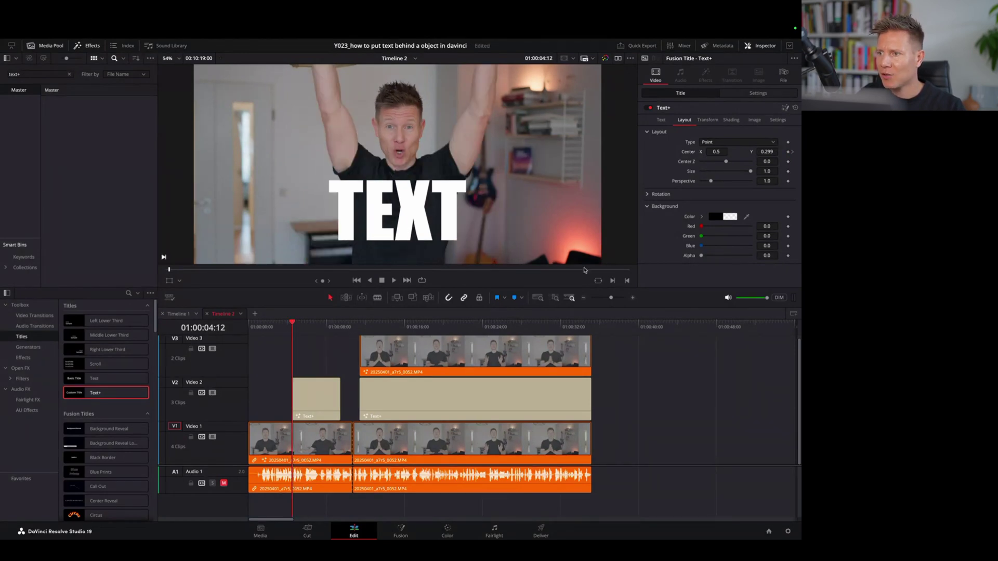
{"action": "left_click_drag", "start_coordinate": [764, 152], "coordinate": [831, 153]}
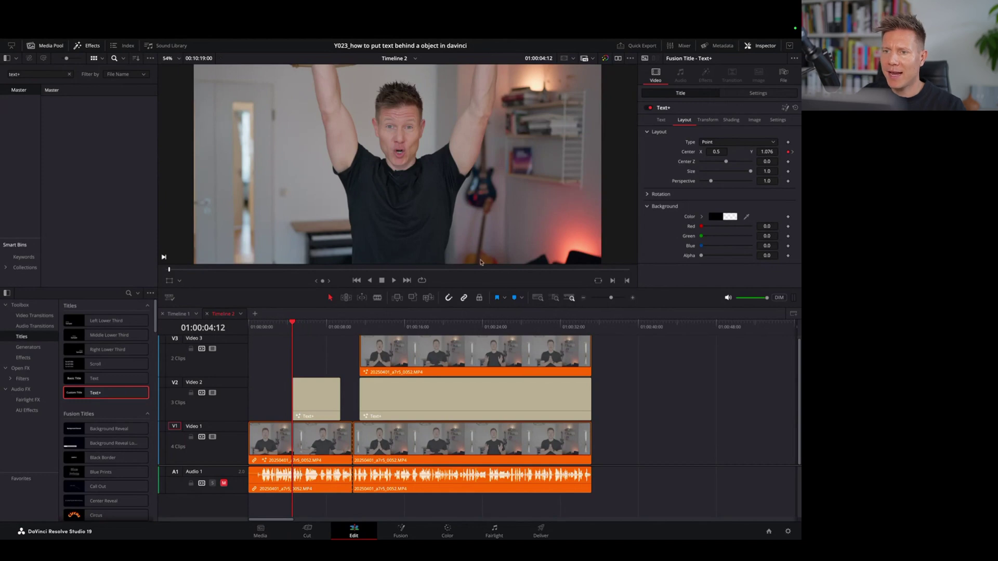
{"action": "key", "text": "space"}
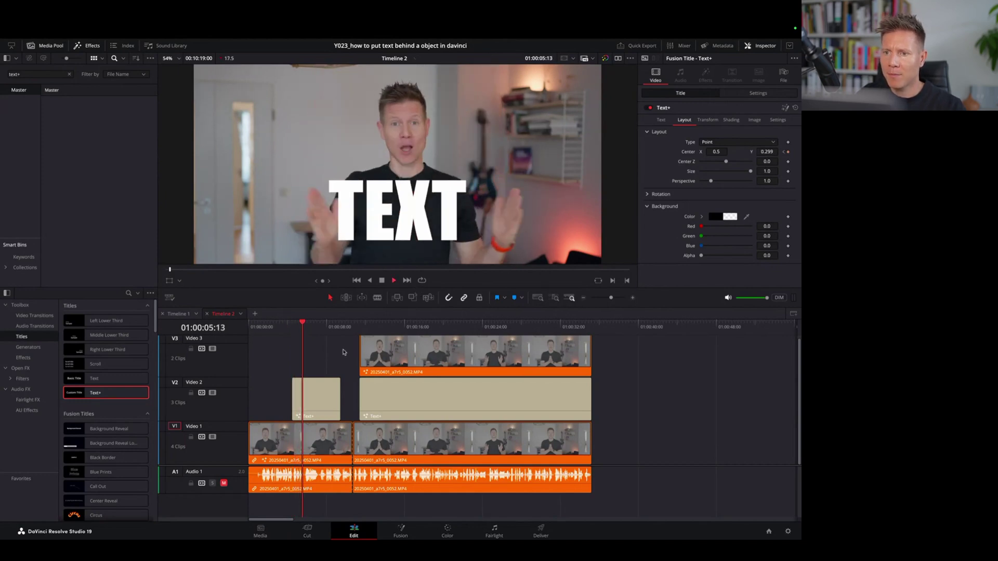
{"action": "left_click", "coordinate": [290, 327]}
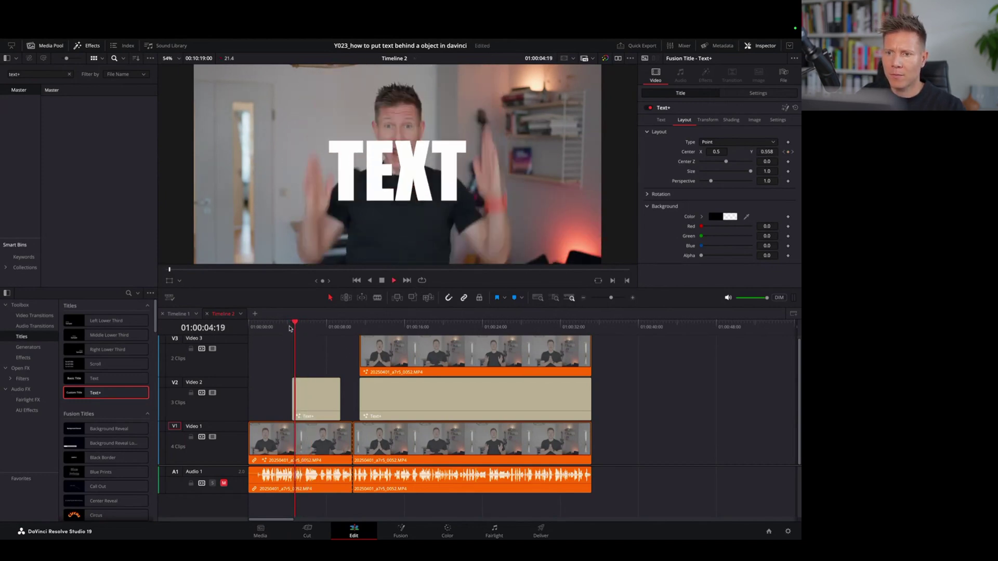
{"action": "left_click", "coordinate": [291, 327]}
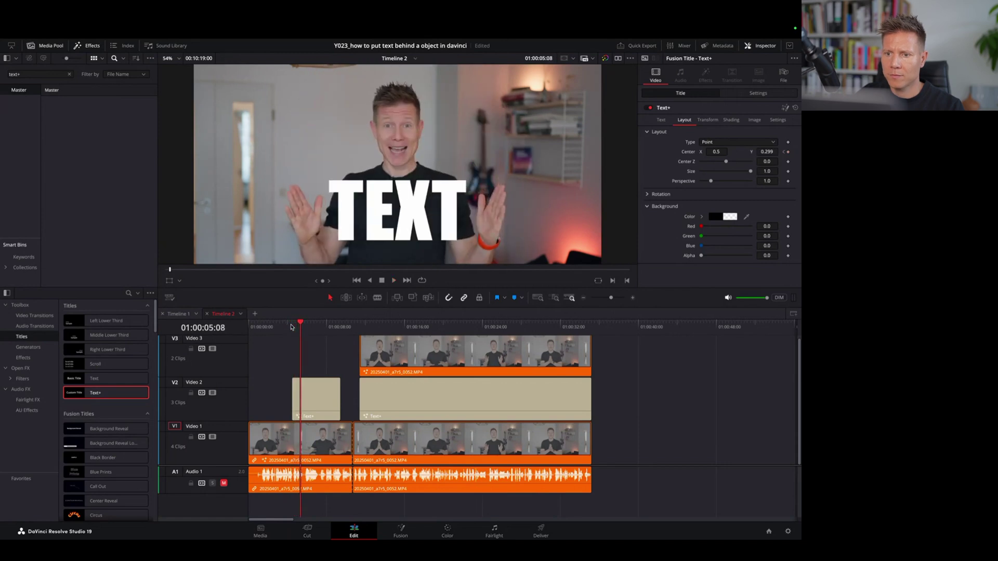
{"action": "left_click", "coordinate": [291, 327]}
{"action": "key", "text": "space"}
{"action": "key", "text": "space"}
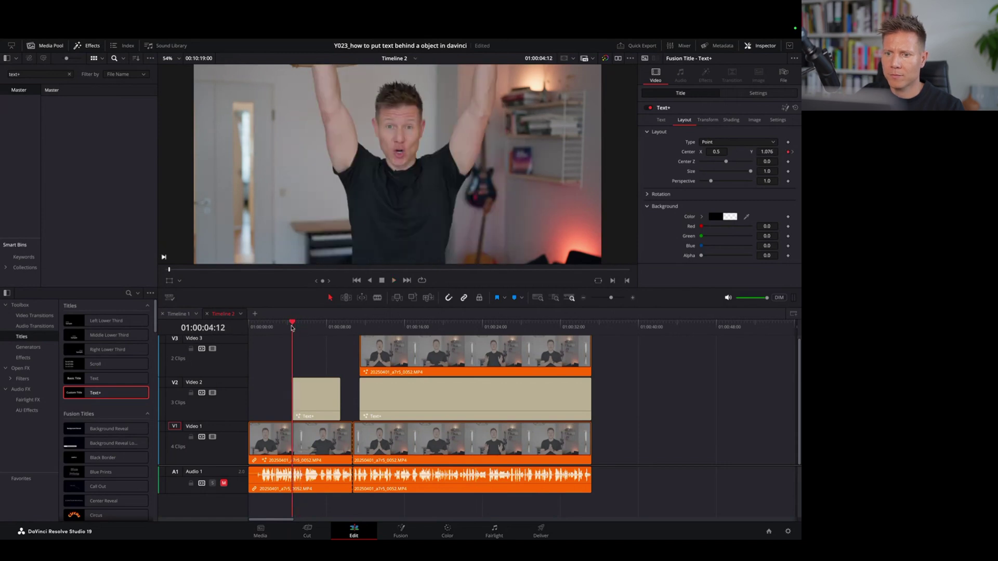
{"action": "left_click", "coordinate": [291, 326]}
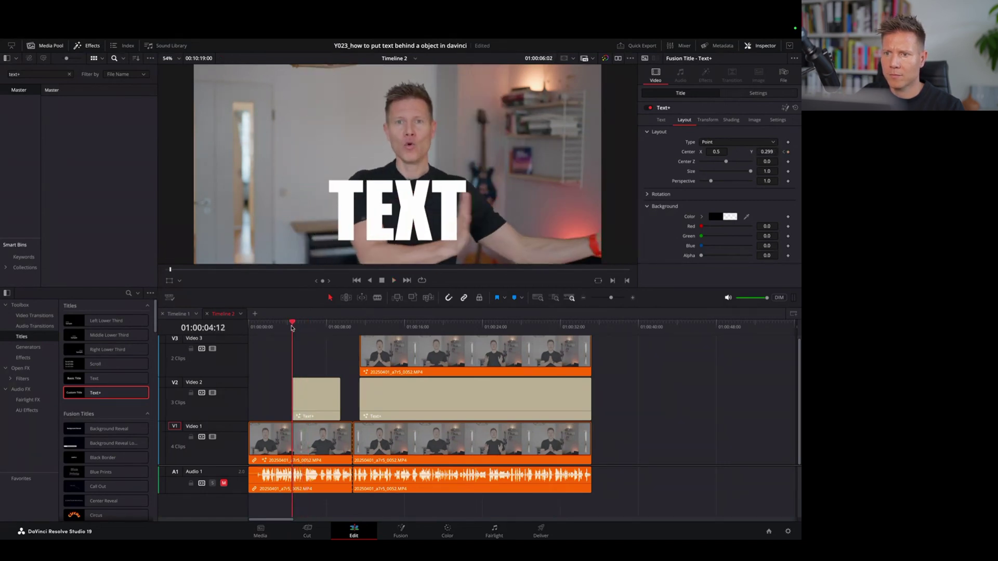
{"action": "key", "text": "space"}
{"action": "key", "text": "space"}
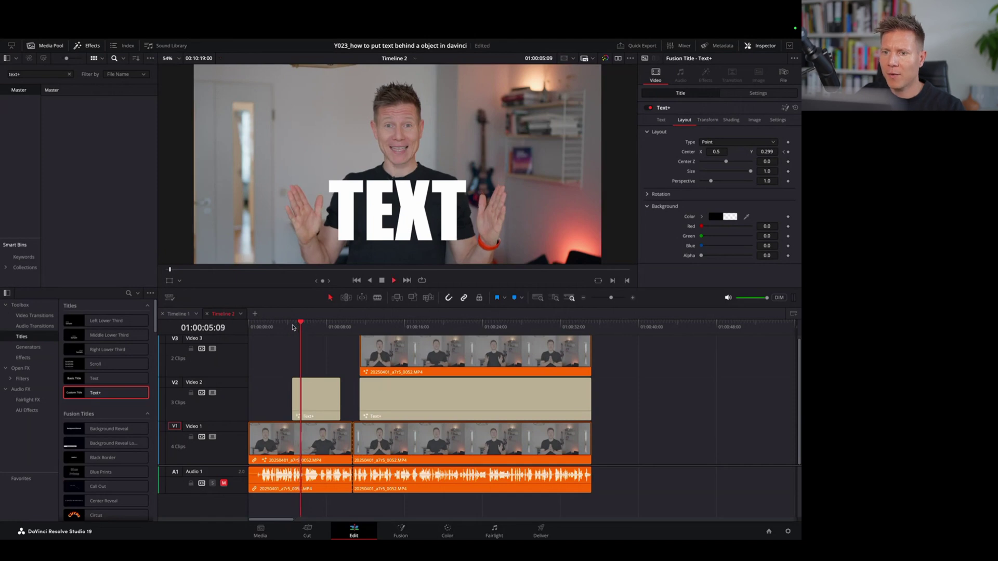
{"action": "key", "text": "Left"}
{"action": "key", "text": "Left"}
{"action": "key", "text": "Left"}
{"action": "key", "text": "Left"}
{"action": "key", "text": "Left"}
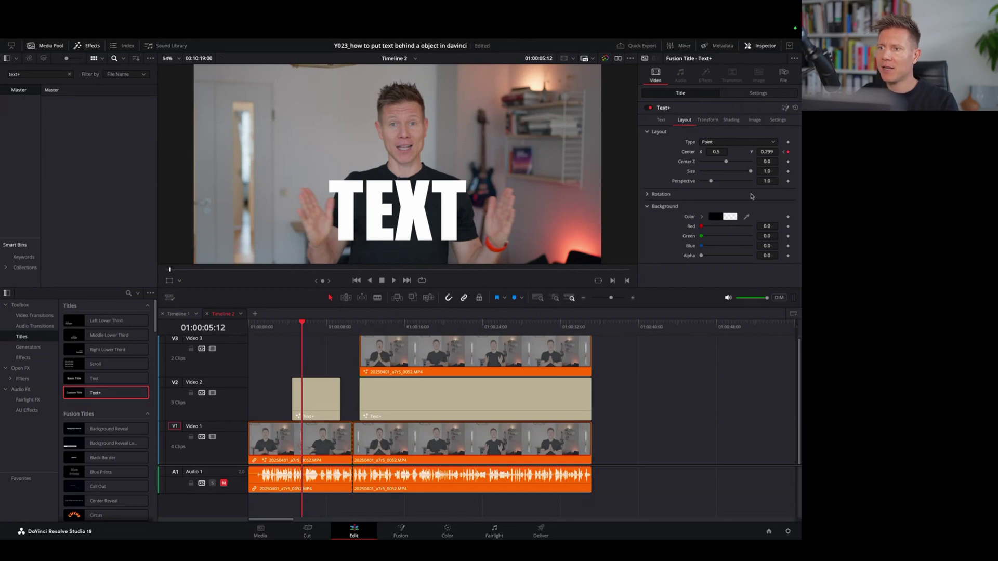
{"action": "key", "text": "space"}
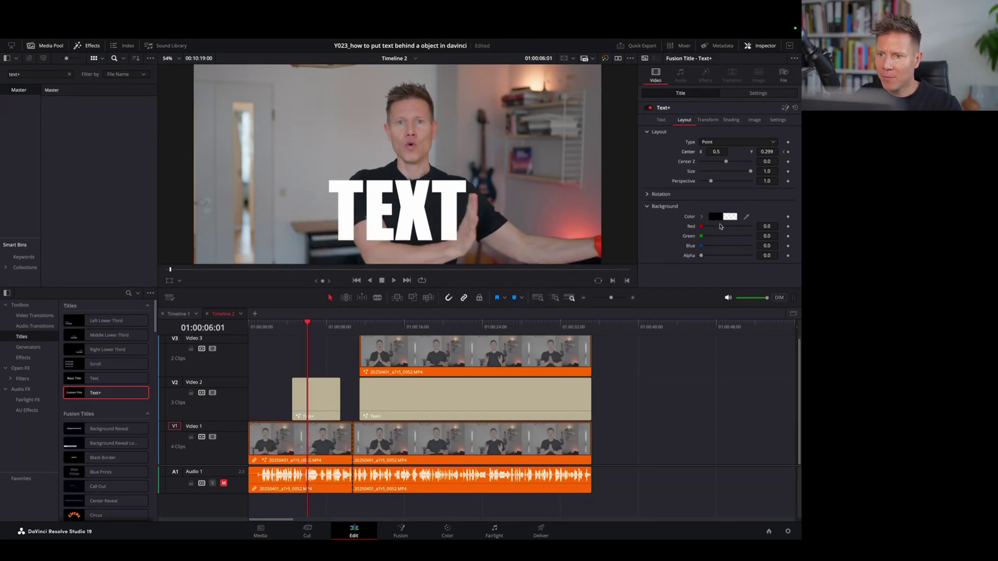
Keyframe the TEXT title's Center X at 0.863 at 06:01, then 0.188 at 06:20
{"action": "left_click_drag", "start_coordinate": [715, 152], "coordinate": [752, 151]}
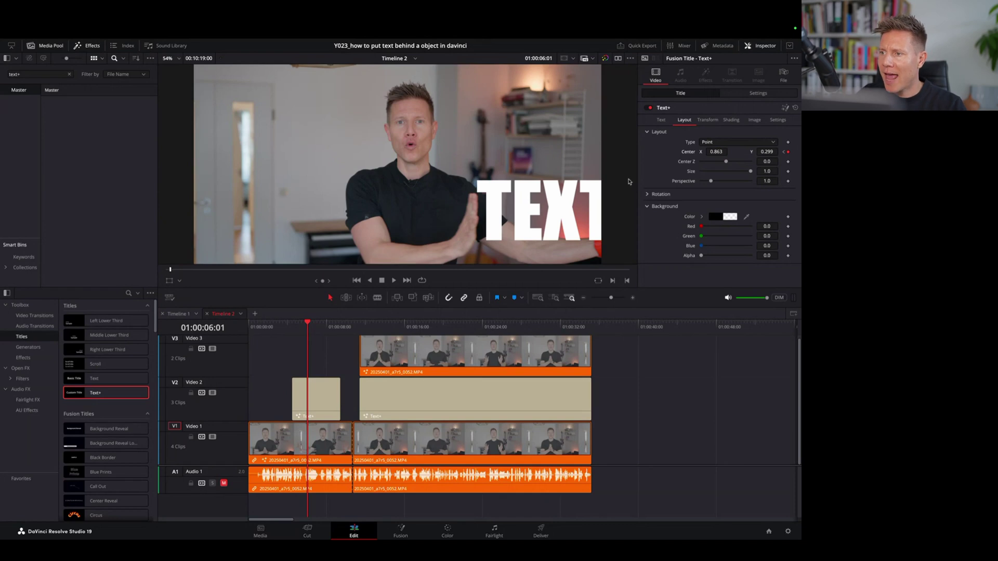
{"action": "key", "text": "space"}
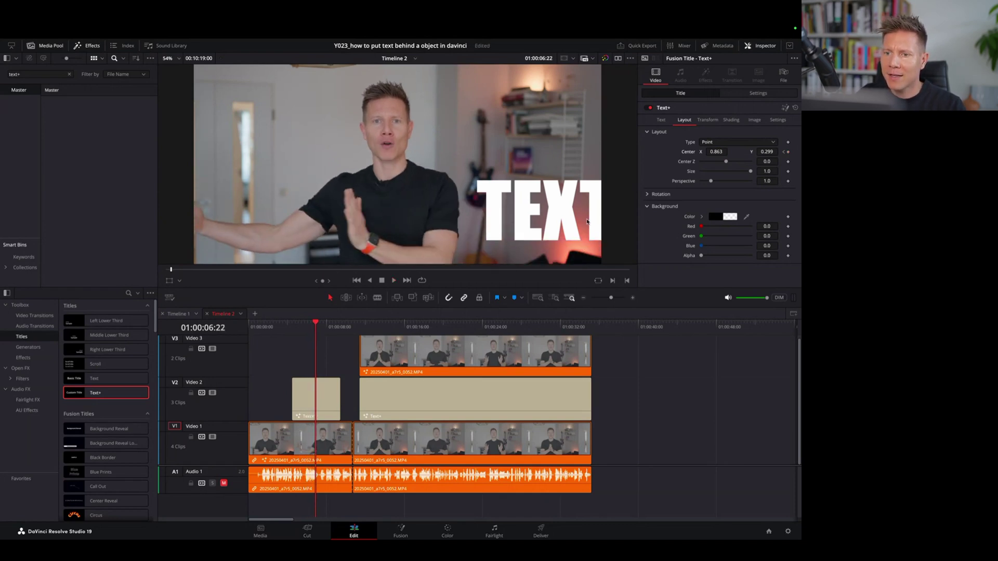
{"action": "key", "text": "Left"}
{"action": "key", "text": "Left"}
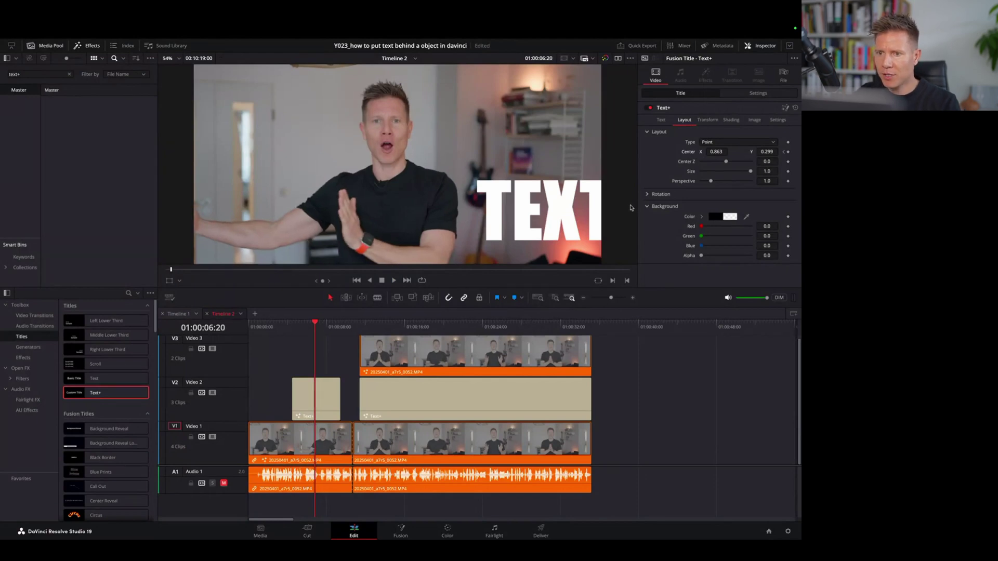
{"action": "left_click", "coordinate": [716, 152]}
{"action": "type", "text": "0.3"}
{"action": "key", "text": "Return"}
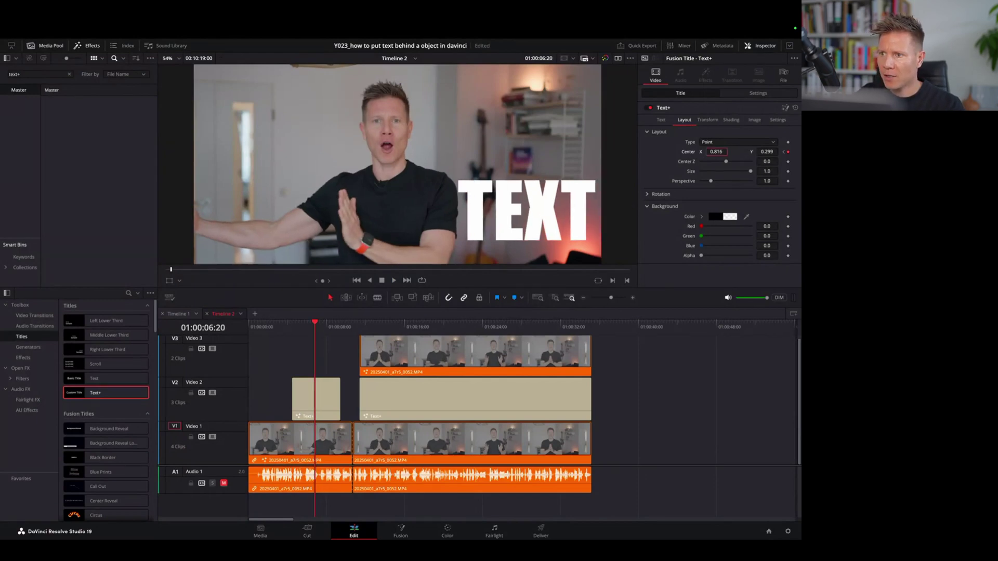
{"action": "mouse_move", "coordinate": [716, 151]}
{"action": "left_mouse_down"}
{"action": "mouse_move", "coordinate": [697, 152]}
{"action": "mouse_move", "coordinate": [716, 152]}
{"action": "left_mouse_up"}
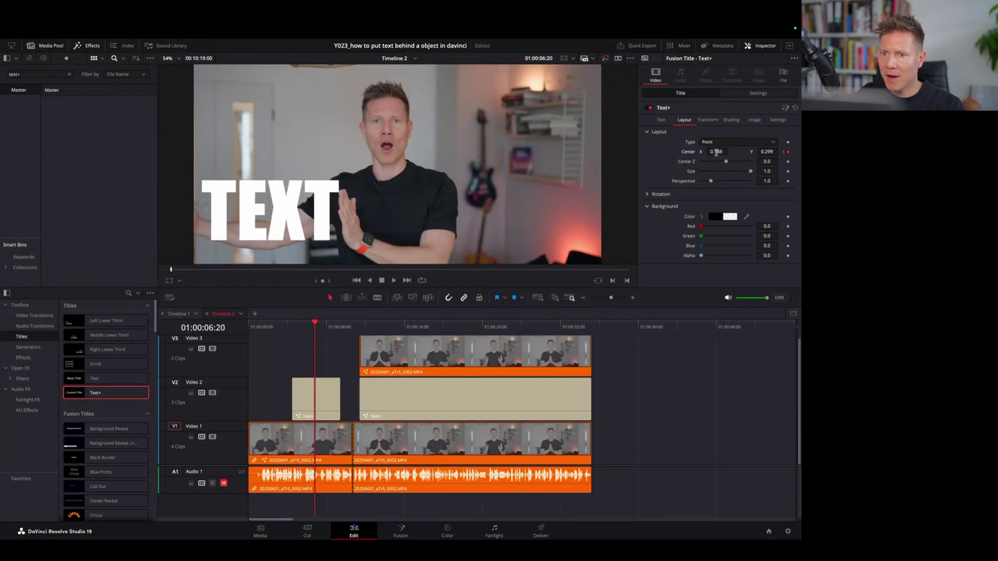
Return the title's Center X to about 0.49 at 07:06
{"action": "key", "text": "space"}
{"action": "key", "text": "space"}
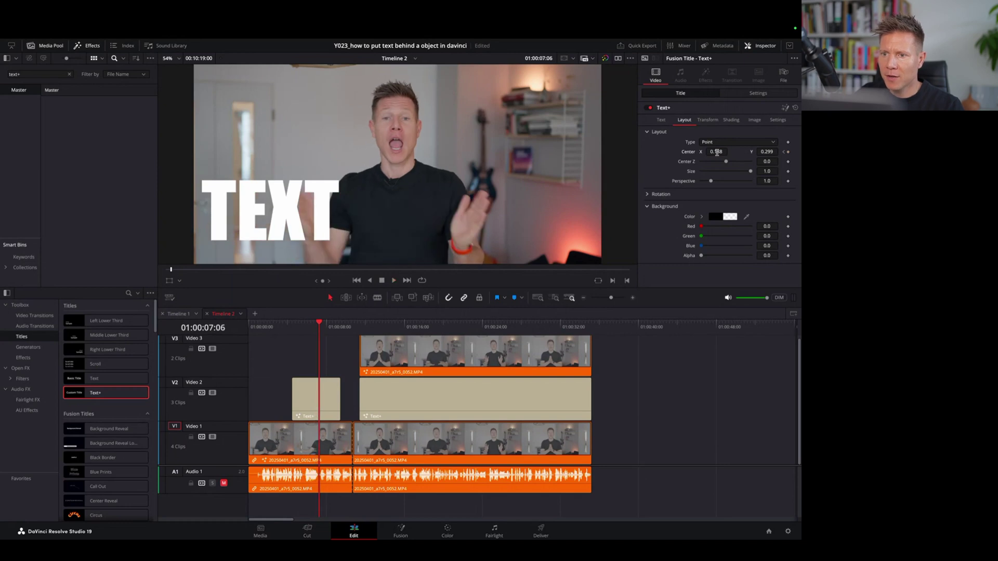
{"action": "mouse_move", "coordinate": [710, 151]}
{"action": "left_mouse_down"}
{"action": "mouse_move", "coordinate": [763, 151]}
{"action": "mouse_move", "coordinate": [720, 151]}
{"action": "left_mouse_up"}
{"action": "key", "text": "space"}
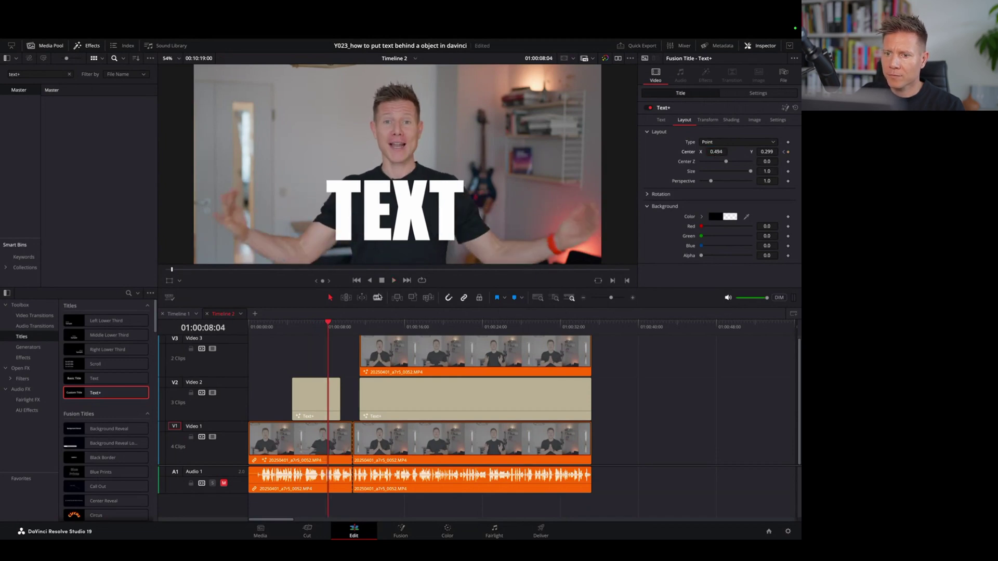
Move the playhead to 01:00:07:22 and keyframe the TEXT title's size at 0.2835
{"action": "key", "text": "j"}
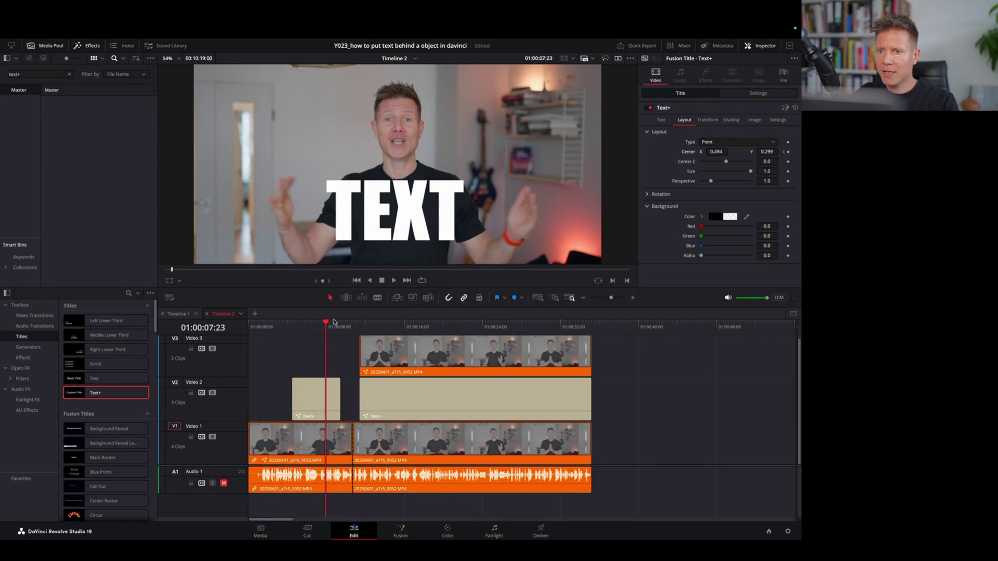
{"action": "key", "text": "Right"}
{"action": "key", "text": "Right"}
{"action": "key", "text": "Right"}
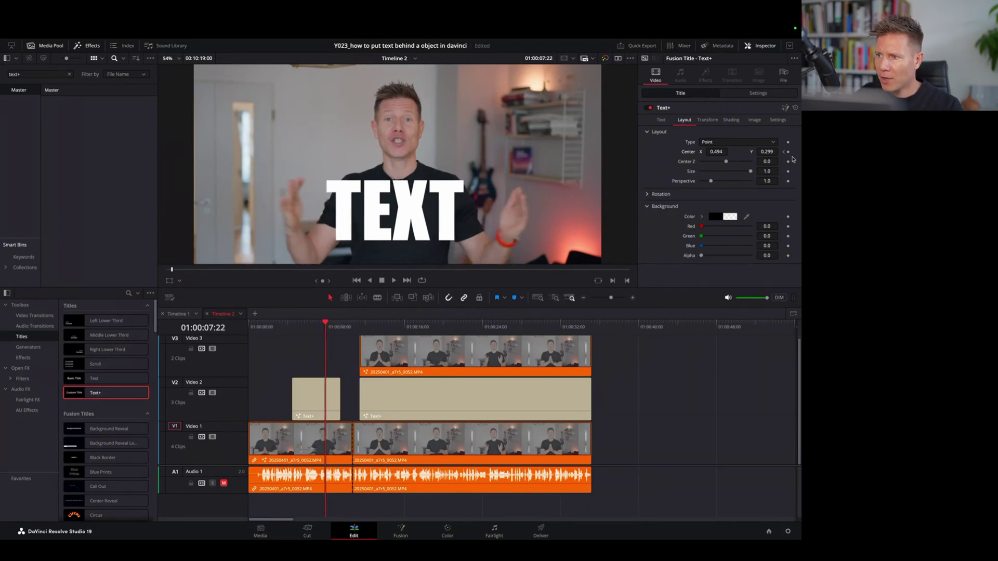
{"action": "left_click", "coordinate": [661, 120]}
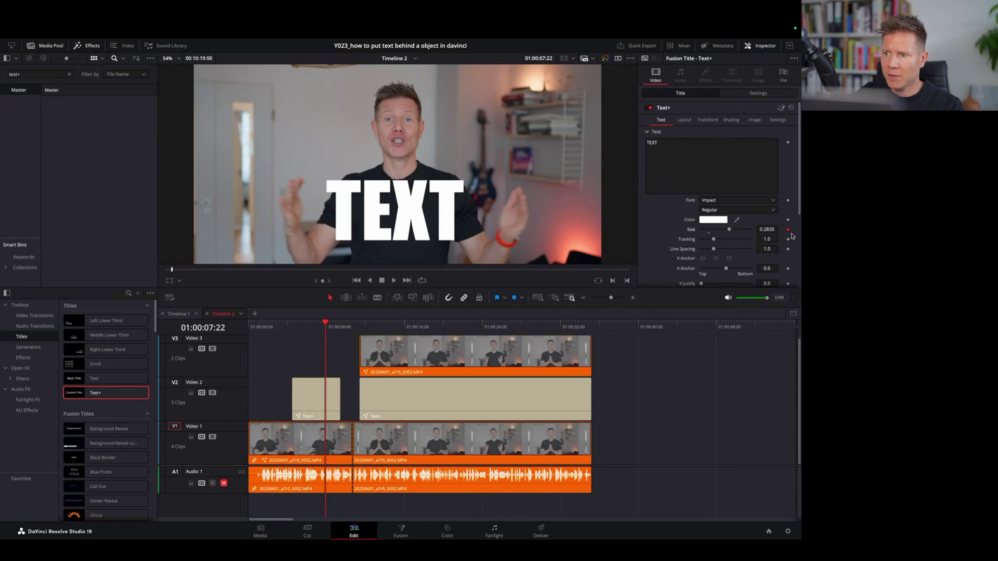
At 08:06, grow the TEXT title's size to 0.5 and play forward past the clip
{"action": "key", "text": "Right"}
{"action": "key", "text": "Right"}
{"action": "key", "text": "Right"}
{"action": "key", "text": "Right"}
{"action": "key", "text": "Right"}
{"action": "key", "text": "Right"}
{"action": "key", "text": "Right"}
{"action": "key", "text": "Right"}
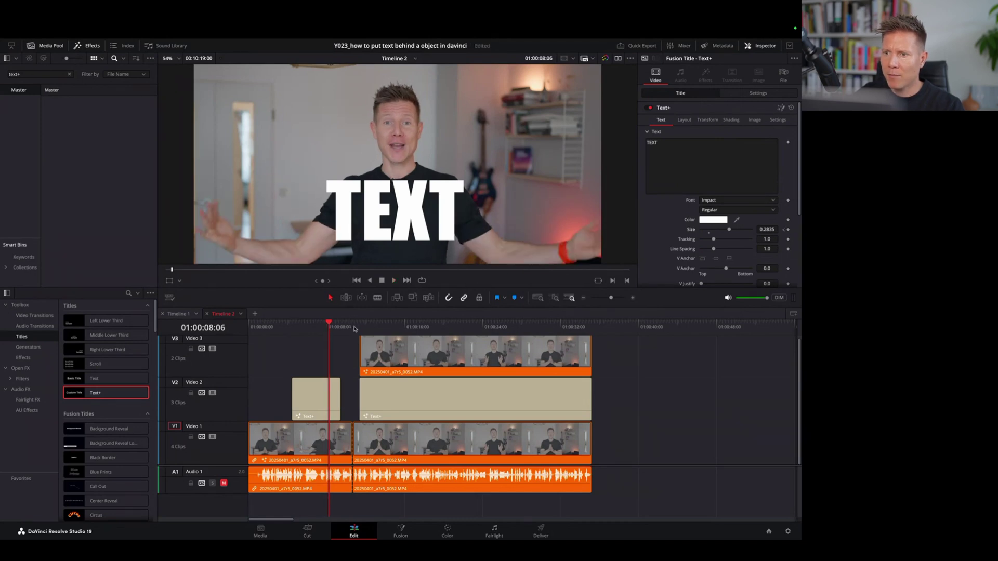
{"action": "left_click_drag", "start_coordinate": [734, 231], "coordinate": [765, 233]}
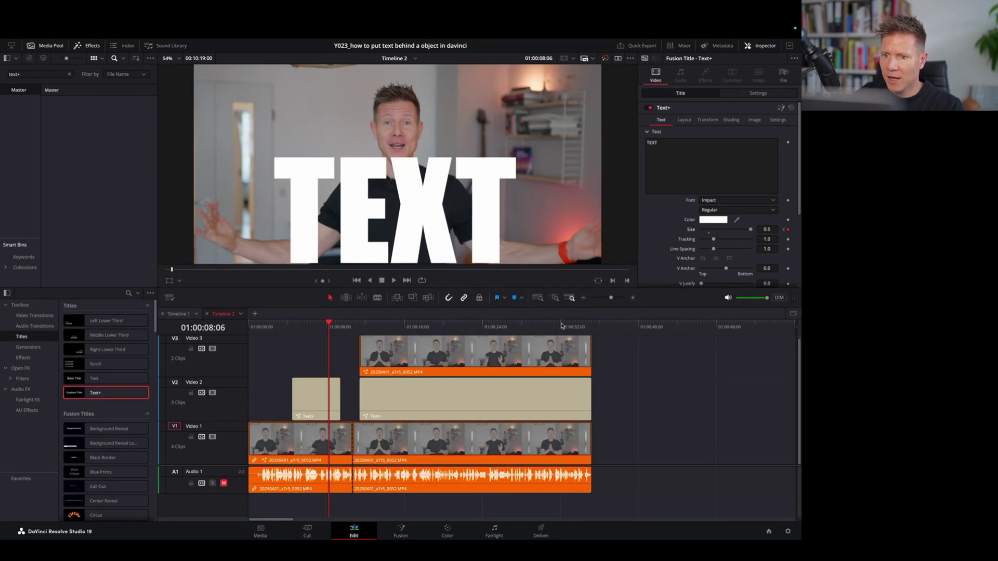
{"action": "key", "text": "space"}
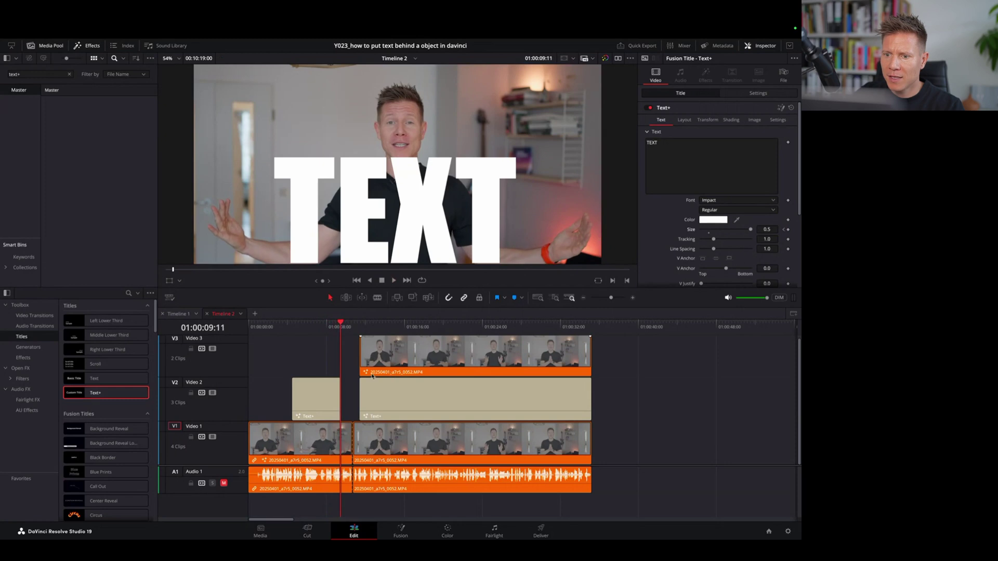
Extend the first Text+ clip on V2 to meet the next title and replay the animation
{"action": "left_click_drag", "start_coordinate": [338, 388], "coordinate": [359, 389]}
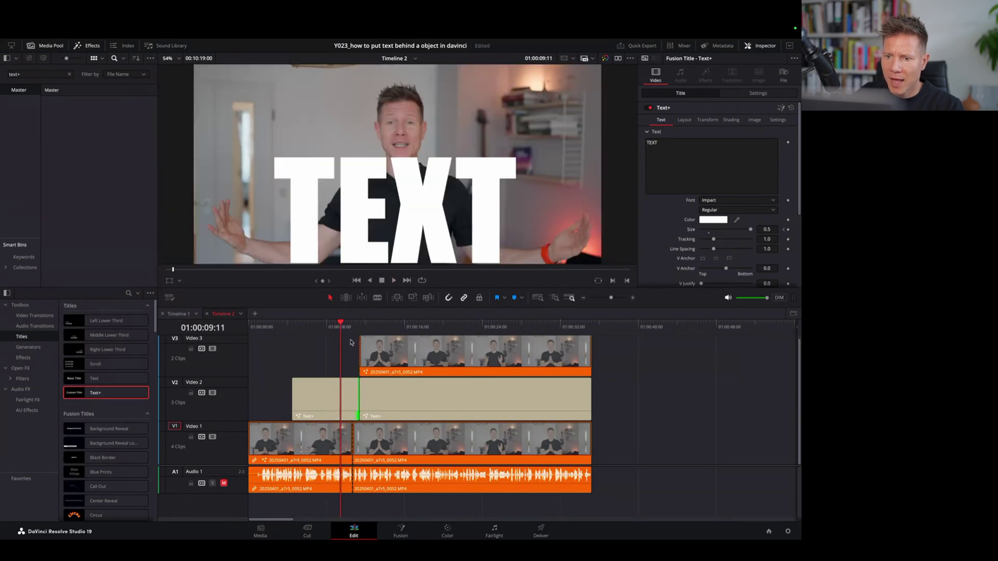
{"action": "left_click", "coordinate": [332, 328]}
{"action": "key", "text": "space"}
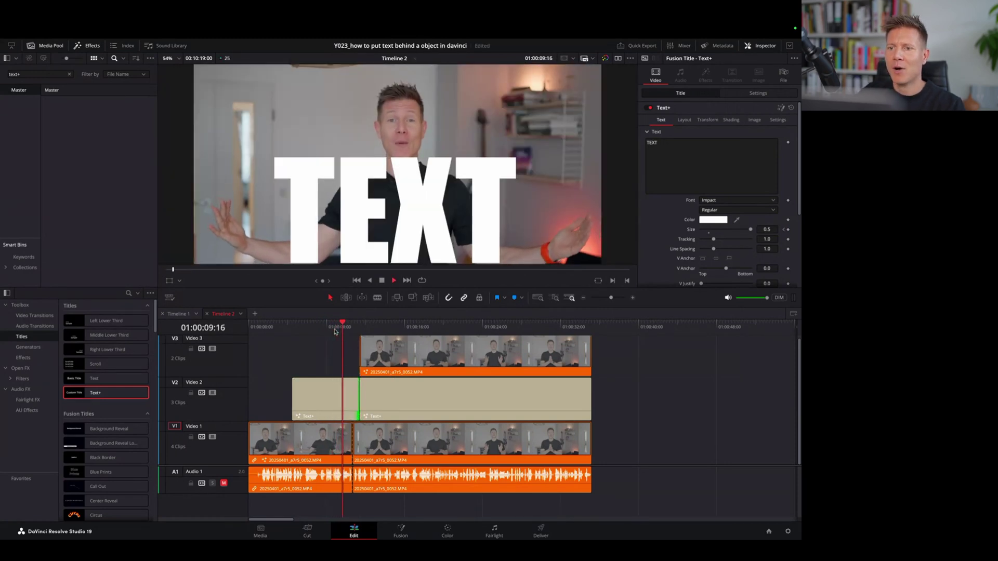